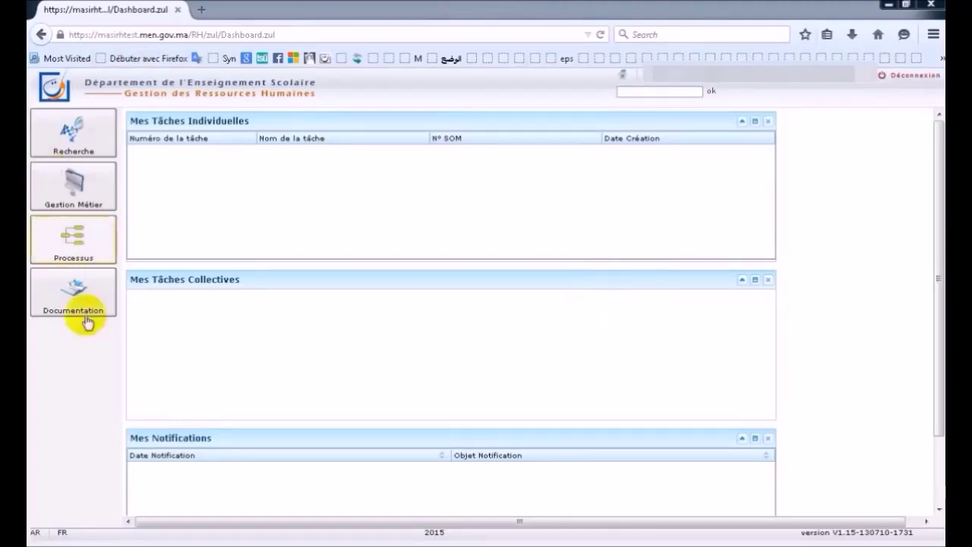
- Open the Processus menu from the left sidebar
{"action": "left_click", "coordinate": [68, 248]}
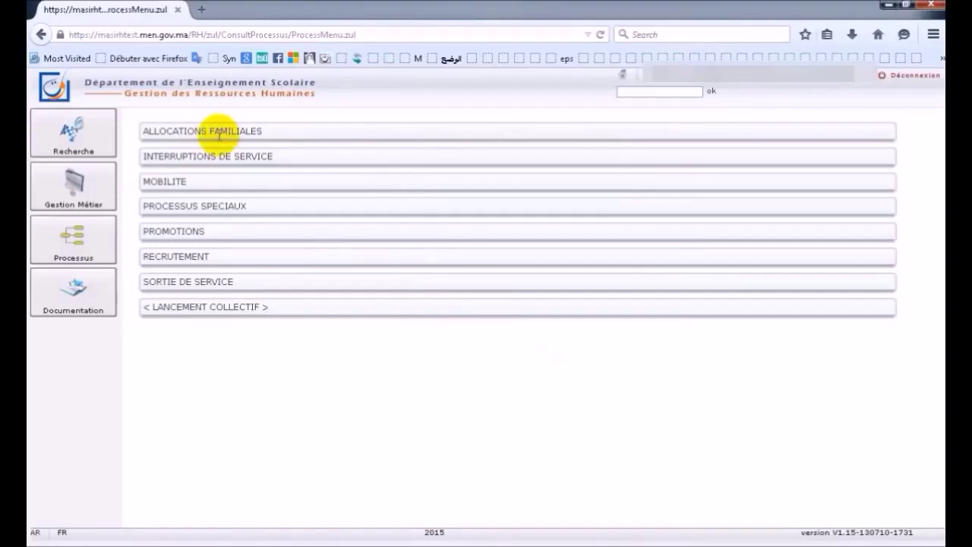
- Expand ALLOCATIONS FAMILIALES and start the AF - Mariage Agent process under AGENT
{"action": "left_click", "coordinate": [222, 135]}
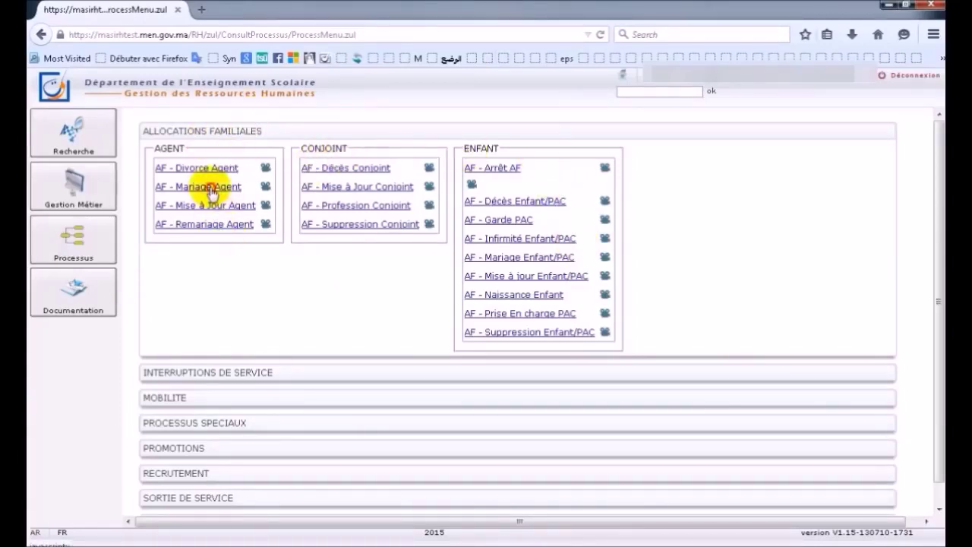
{"action": "left_click", "coordinate": [215, 195]}
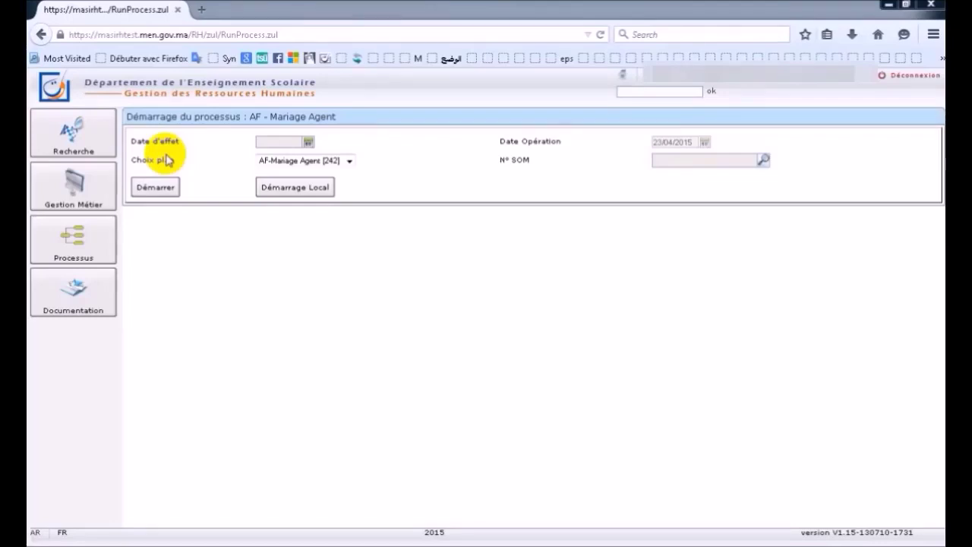
- Set the effective date to 22/08/2014 and bring up the N° SOM agent search
{"action": "left_click", "coordinate": [309, 142]}
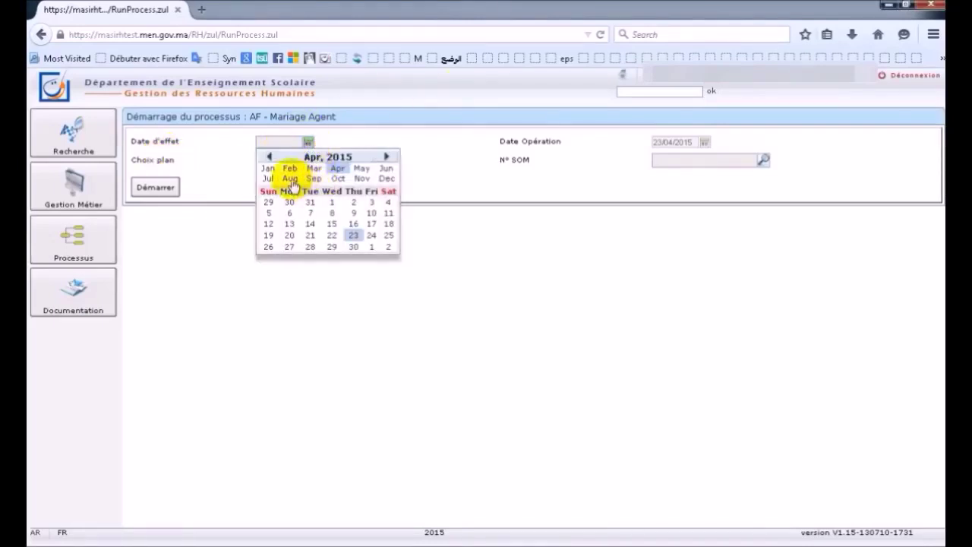
{"action": "left_click", "coordinate": [268, 156]}
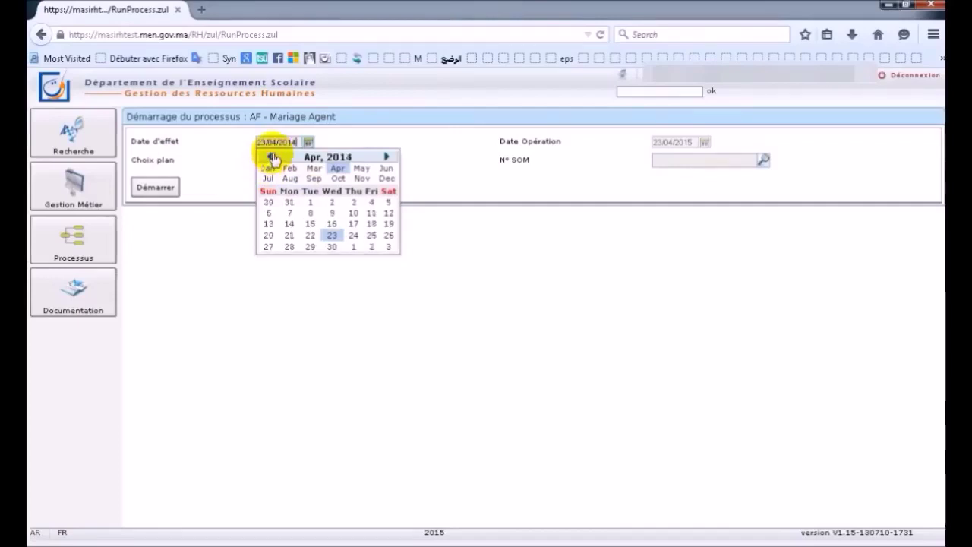
{"action": "left_click", "coordinate": [291, 181]}
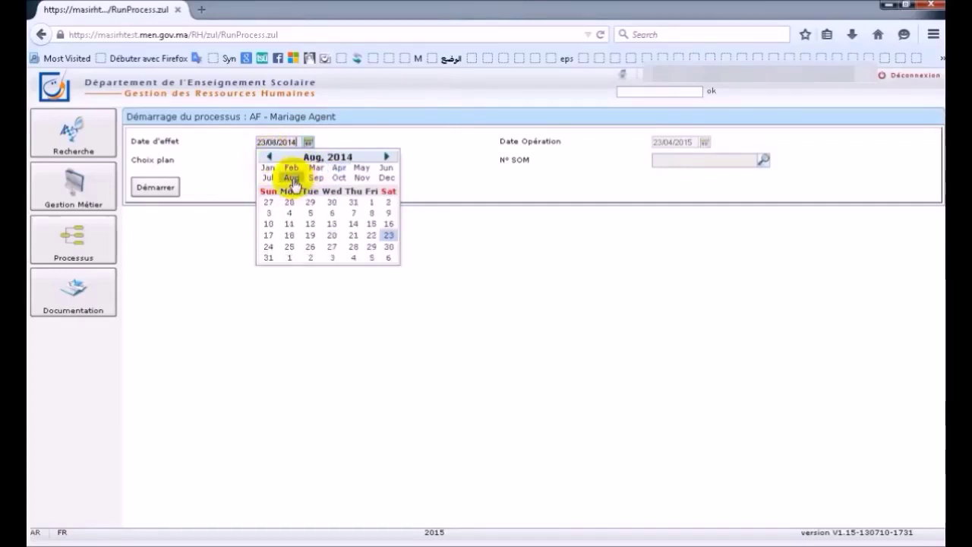
{"action": "left_click", "coordinate": [371, 235]}
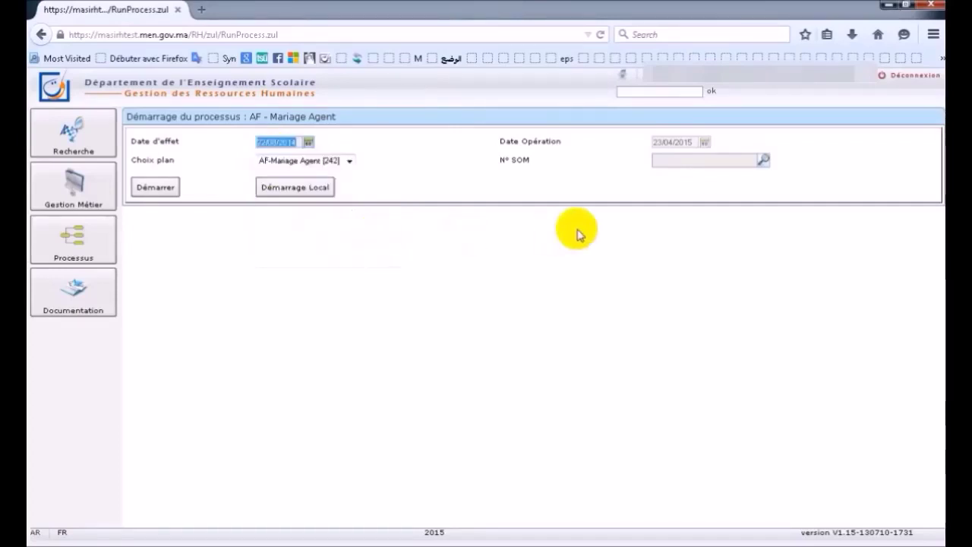
{"action": "left_click", "coordinate": [451, 165]}
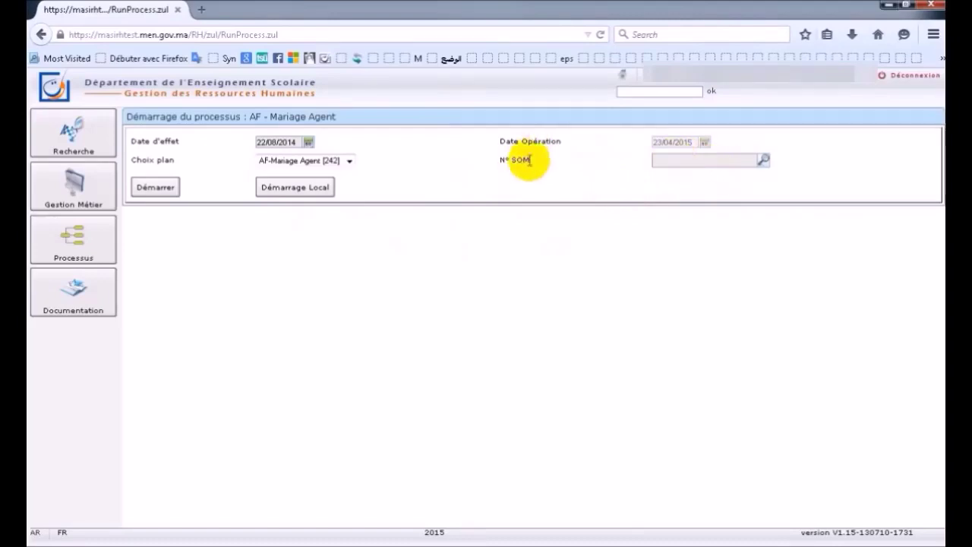
{"action": "left_click", "coordinate": [763, 159]}
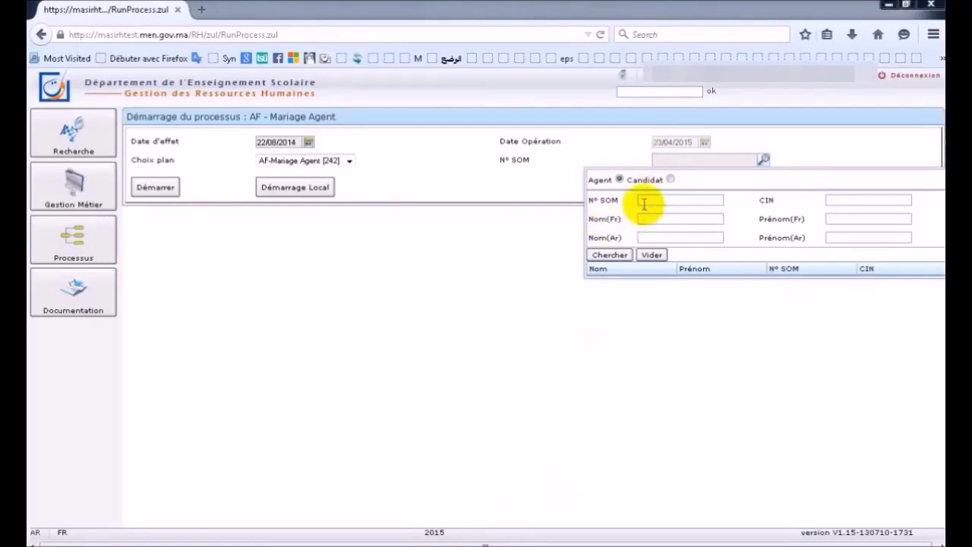
- Find the agent by SOM number, select them, and launch AF - Mariage Agent
{"action": "left_click", "coordinate": [845, 199]}
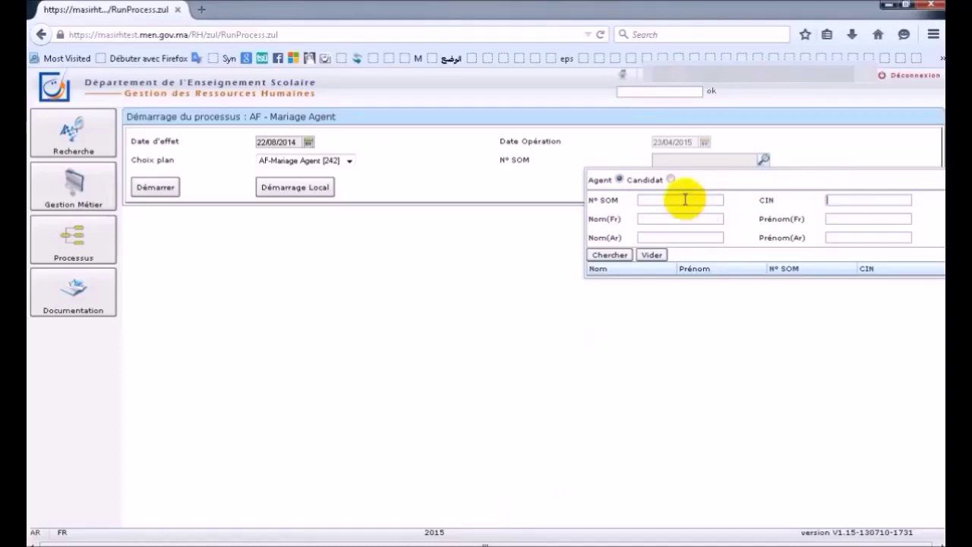
{"action": "left_click", "coordinate": [645, 199]}
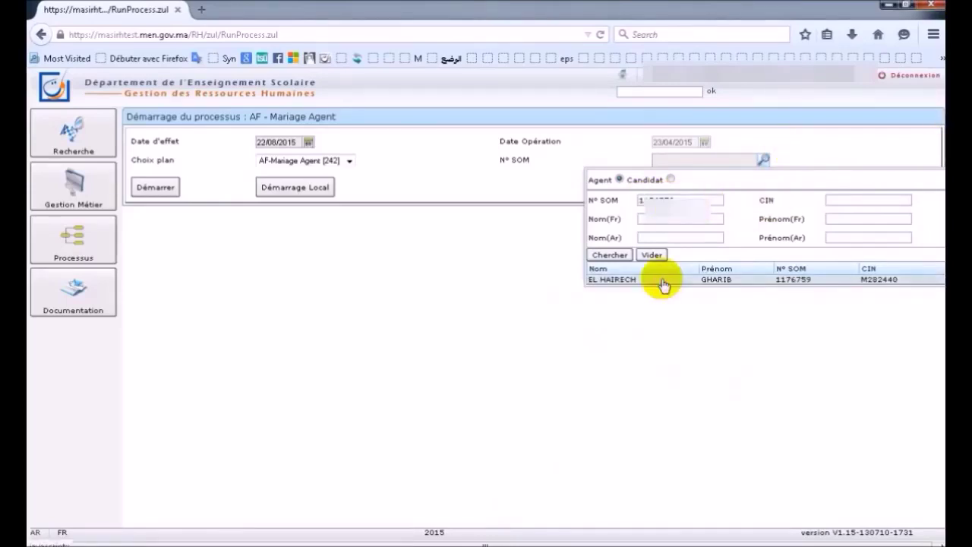
{"action": "left_click", "coordinate": [660, 280]}
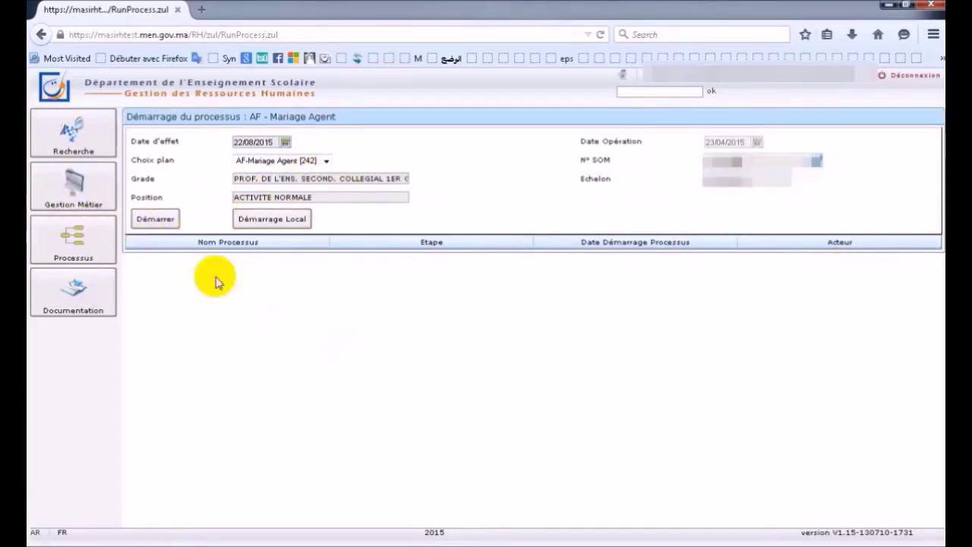
{"action": "left_click", "coordinate": [169, 220]}
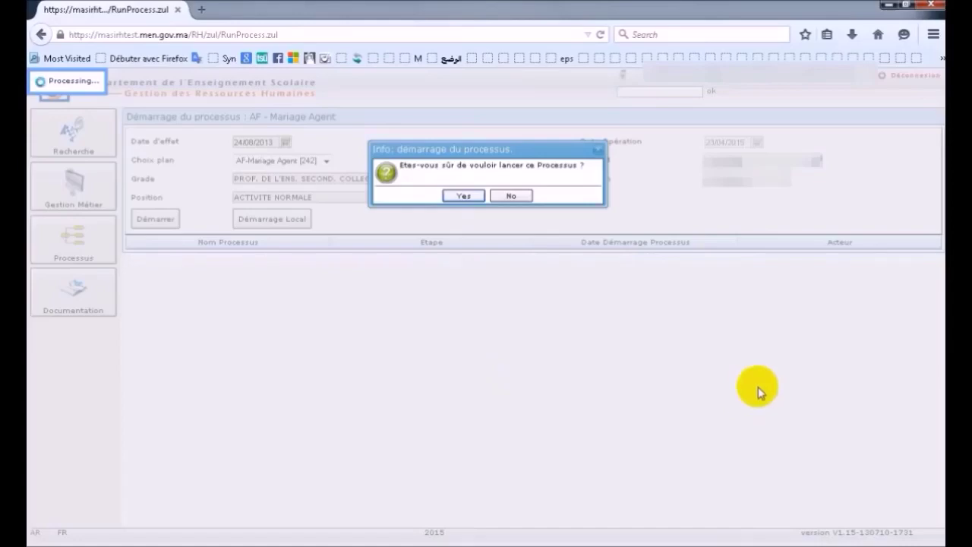
- Confirm the process launch and go to the spouse form's Recherche Personne section
{"action": "key", "text": "Return"}
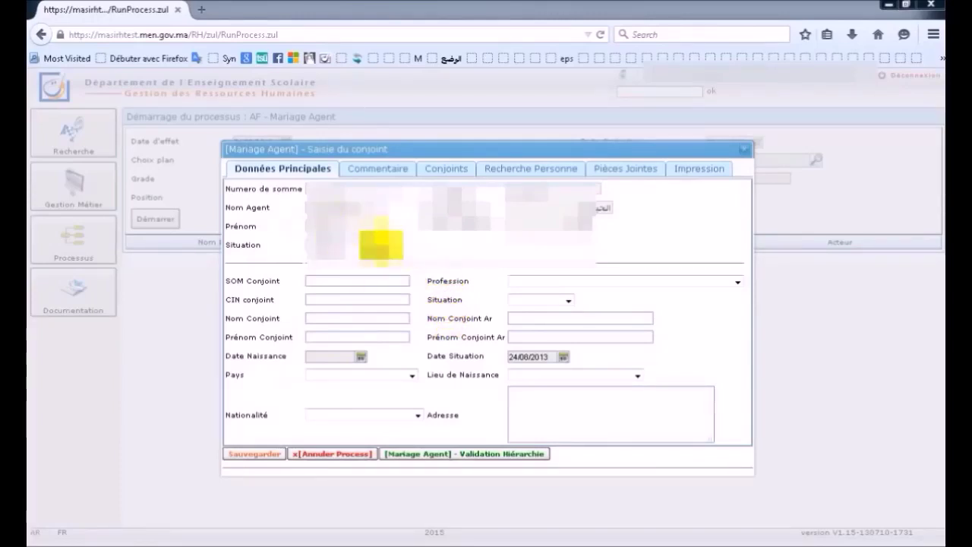
{"action": "left_click", "coordinate": [506, 174]}
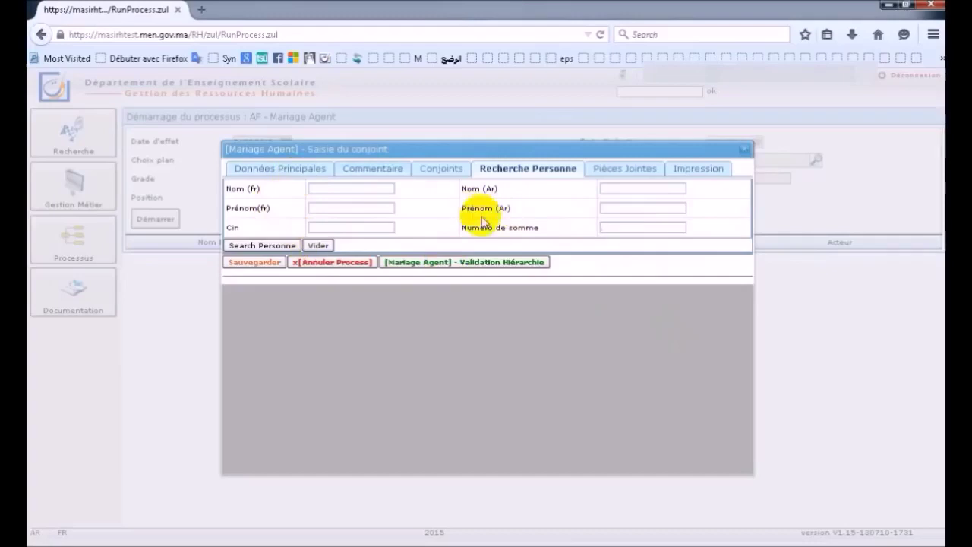
- Look up the spouse by Numéro de somme, load them into Données Principales, and save
{"action": "left_click", "coordinate": [530, 261]}
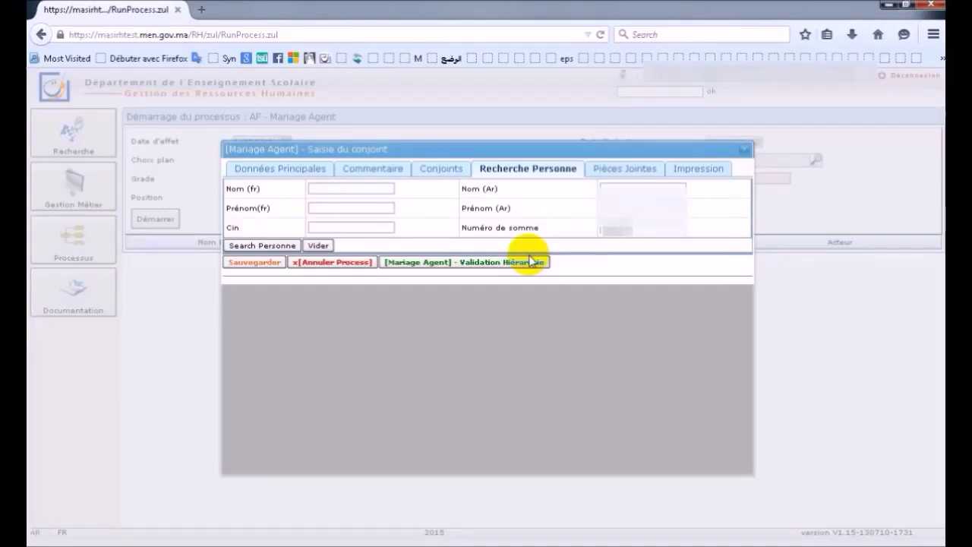
{"action": "left_click", "coordinate": [278, 246]}
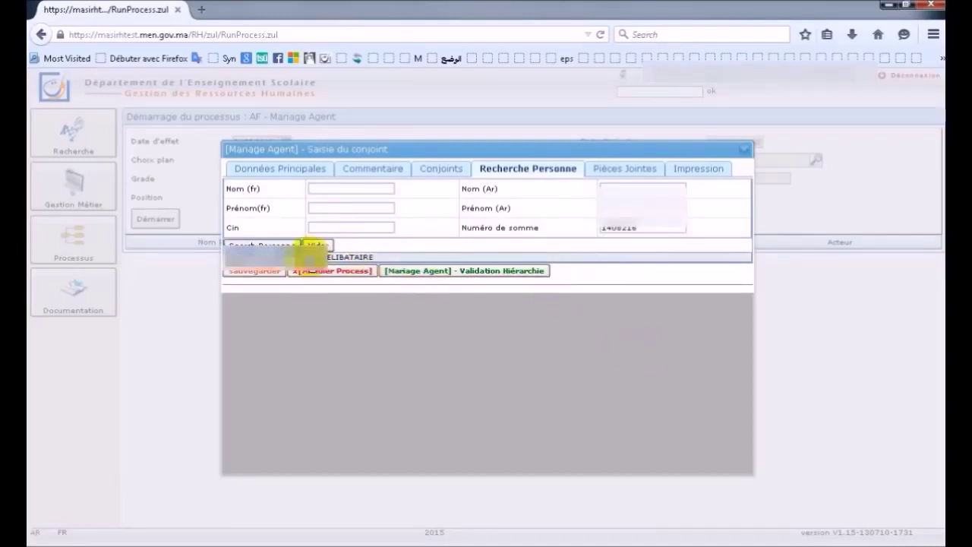
{"action": "left_click", "coordinate": [310, 257]}
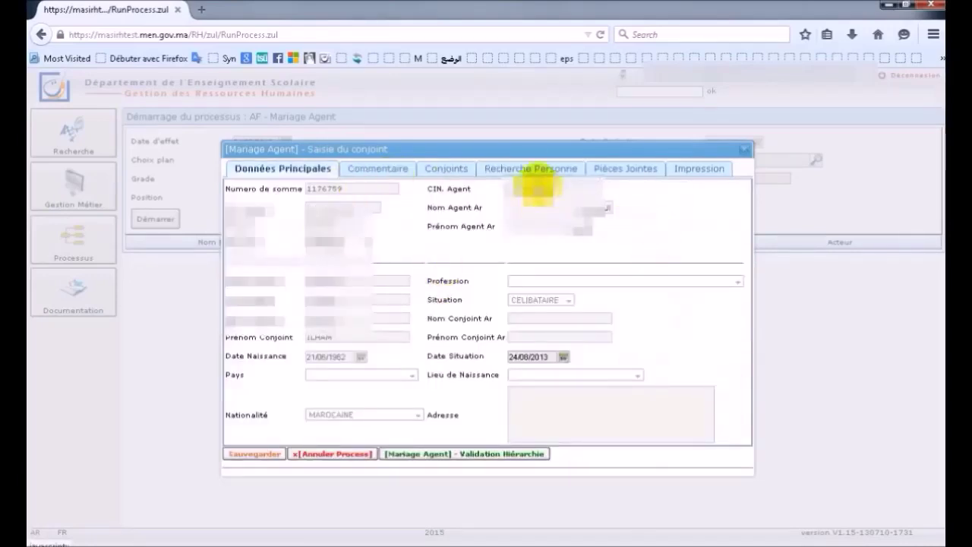
{"action": "left_click", "coordinate": [531, 168]}
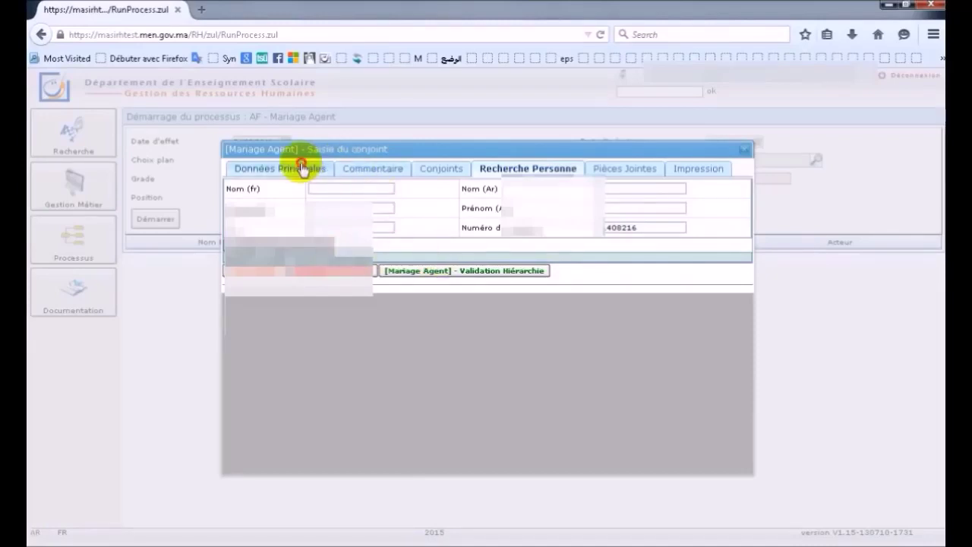
{"action": "left_click", "coordinate": [279, 170]}
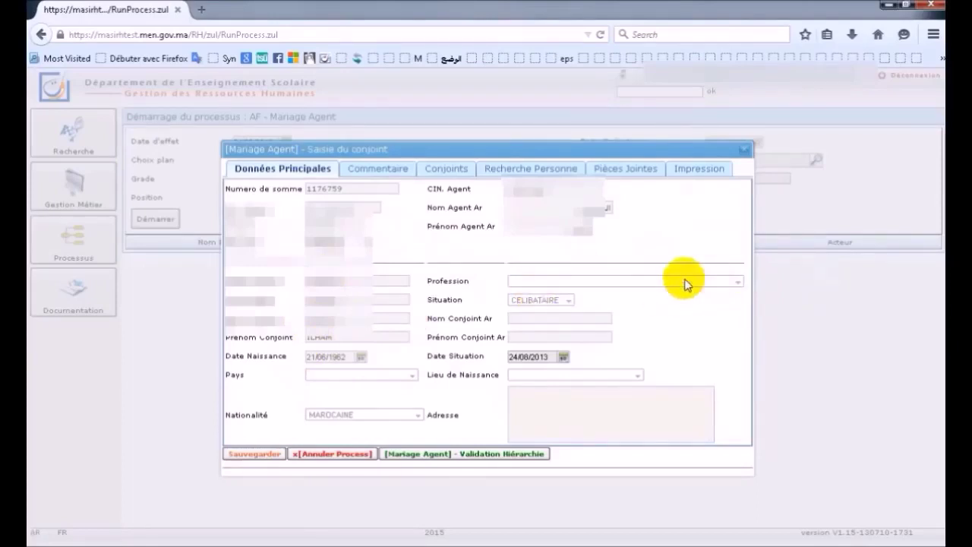
{"action": "left_click", "coordinate": [354, 444]}
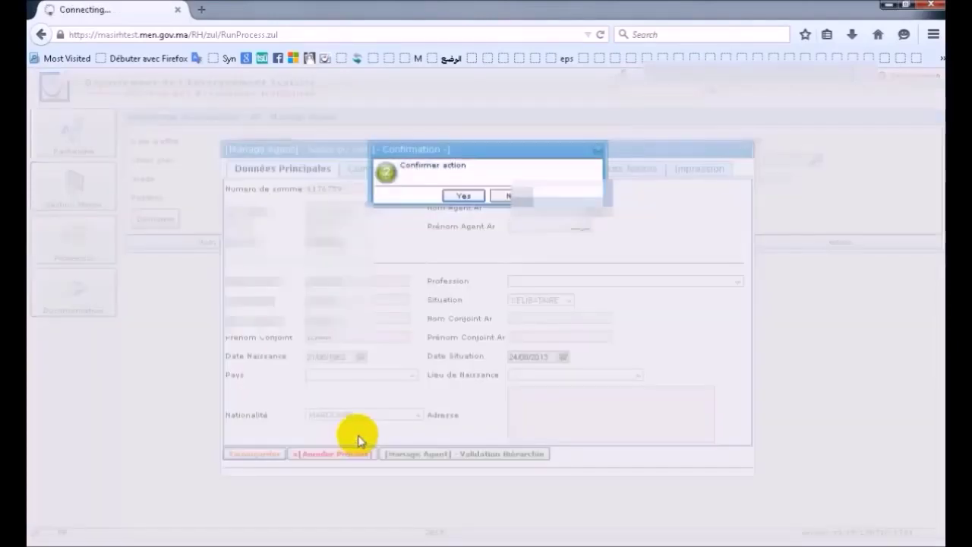
- Approve the save and acknowledge the Traitement effectué message for mariage agent CJ01
{"action": "left_click", "coordinate": [468, 196]}
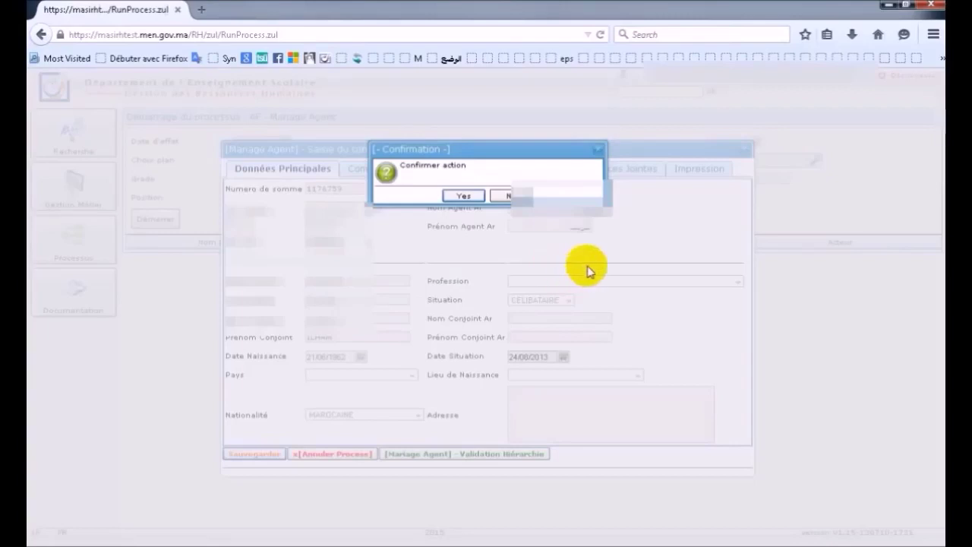
{"action": "left_click", "coordinate": [466, 196]}
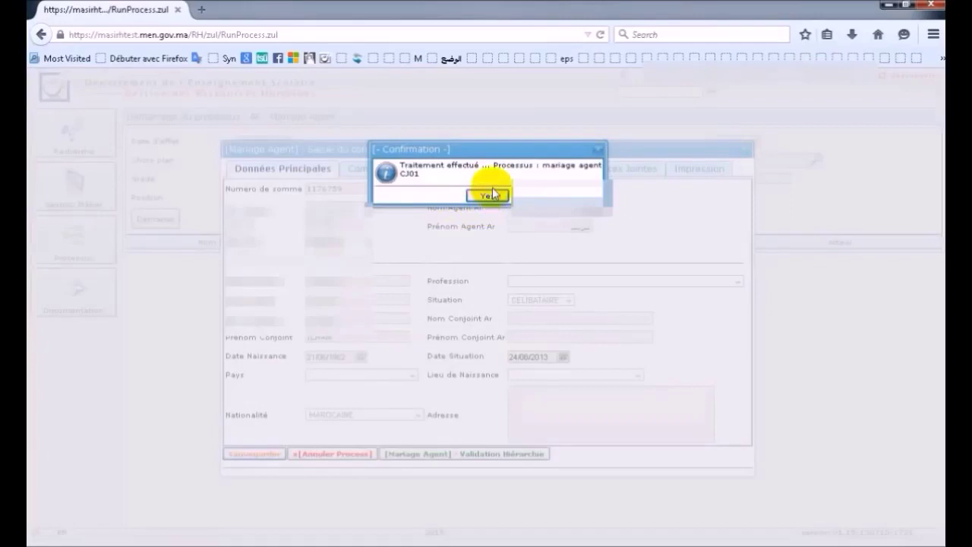
{"action": "left_click", "coordinate": [487, 198]}
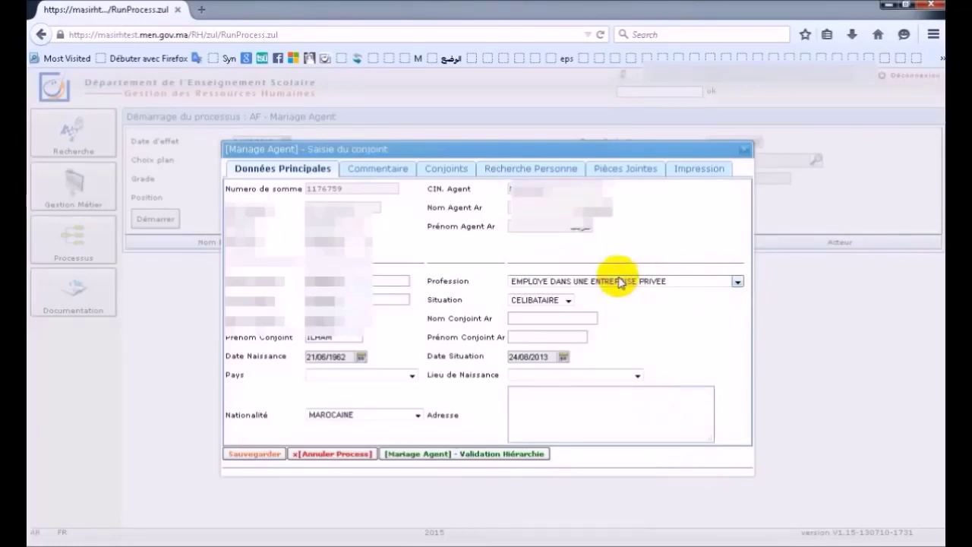
- Set the spouse's profession to FONCTIONNAIRE OU AGENT PAYE PAR LA DRPP and country to MAROC
{"action": "key", "text": "Down"}
{"action": "key", "text": "Down"}
{"action": "key", "text": "Down"}
{"action": "key", "text": "Down"}
{"action": "key", "text": "Down"}
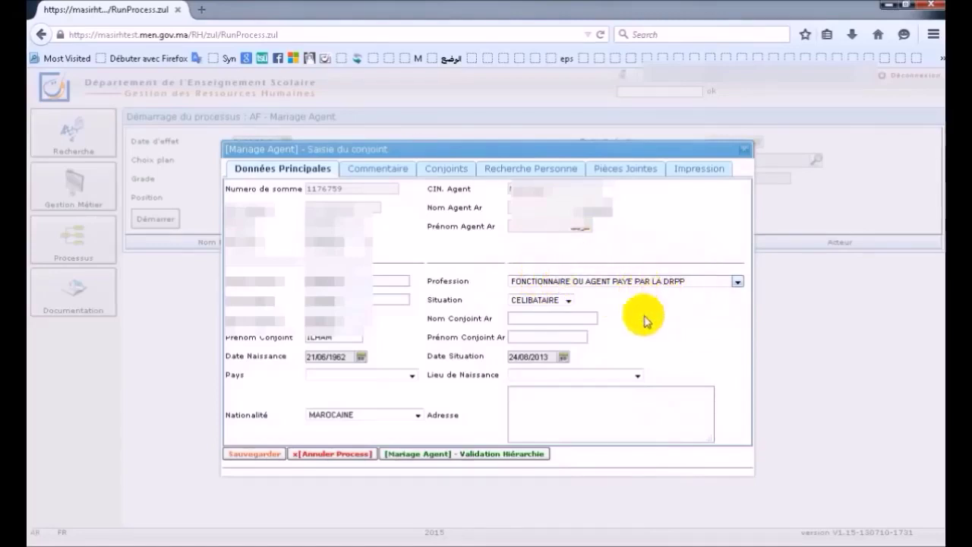
{"action": "left_click", "coordinate": [410, 375]}
{"action": "key", "text": "Down"}
{"action": "key", "text": "Down"}
{"action": "key", "text": "Down"}
{"action": "key", "text": "Down"}
{"action": "key", "text": "Down"}
{"action": "key", "text": "Down"}
{"action": "key", "text": "Down"}
{"action": "key", "text": "Down"}
{"action": "key", "text": "Down"}
{"action": "key", "text": "Down"}
{"action": "key", "text": "Down"}
{"action": "key", "text": "Down"}
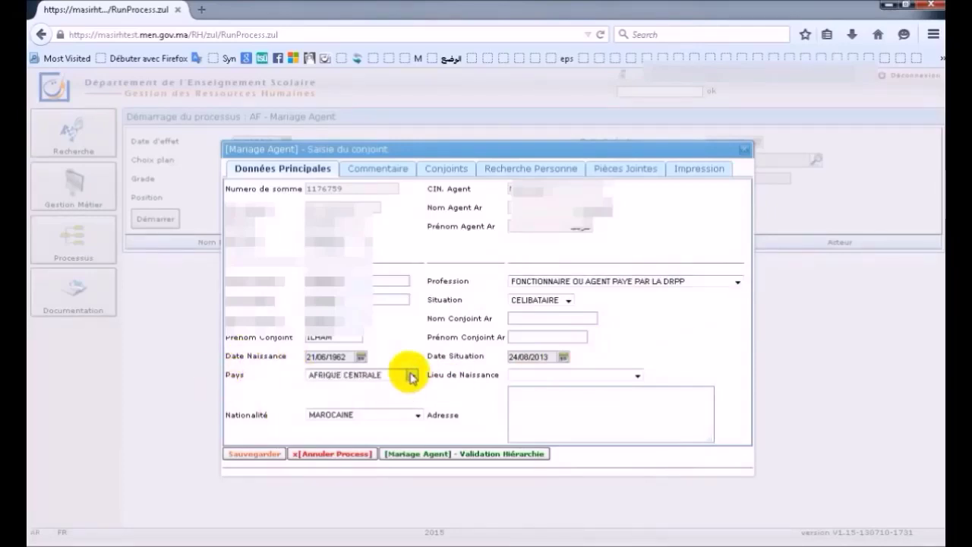
{"action": "key", "text": "Down"}
{"action": "key", "text": "Down"}
{"action": "key", "text": "Down"}
{"action": "key", "text": "Down"}
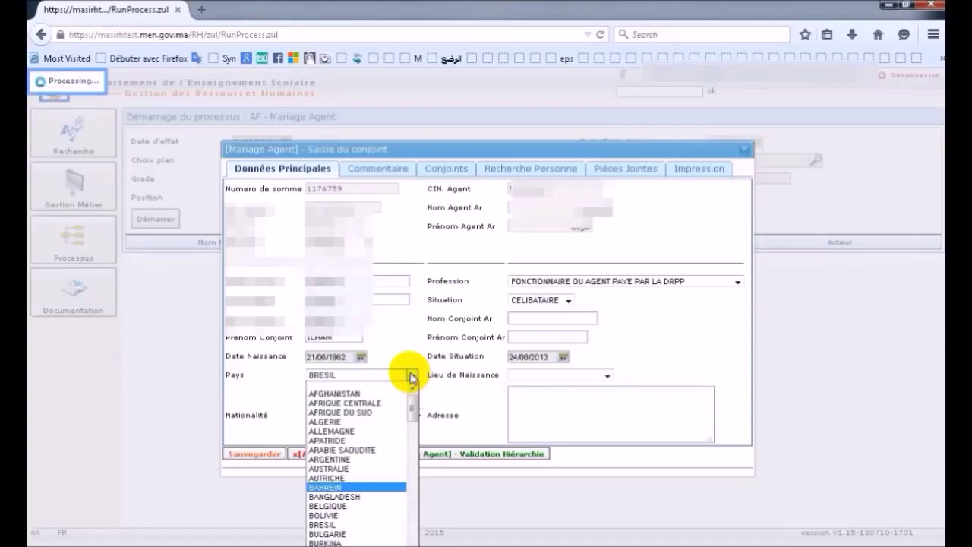
{"action": "left_click", "coordinate": [357, 476]}
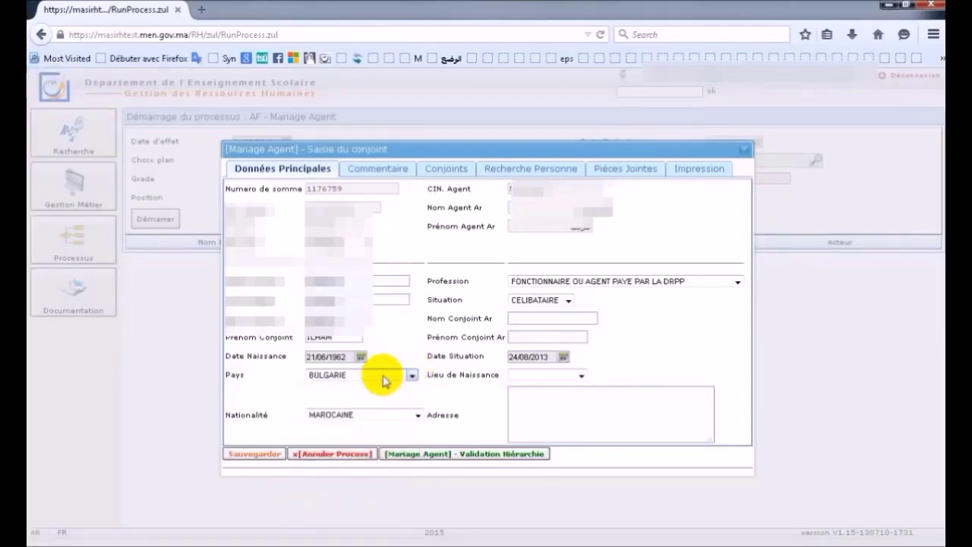
{"action": "key", "text": "Down"}
{"action": "key", "text": "Down"}
{"action": "key", "text": "Down"}
{"action": "key", "text": "Down"}
{"action": "key", "text": "Down"}
{"action": "key", "text": "Down"}
{"action": "key", "text": "Down"}
{"action": "key", "text": "Down"}
{"action": "key", "text": "Down"}
{"action": "key", "text": "Down"}
{"action": "key", "text": "Down"}
{"action": "key", "text": "Down"}
{"action": "key", "text": "Down"}
{"action": "key", "text": "Down"}
{"action": "key", "text": "Down"}
{"action": "key", "text": "Down"}
{"action": "key", "text": "Down"}
{"action": "key", "text": "Down"}
{"action": "key", "text": "Down"}
{"action": "key", "text": "Down"}
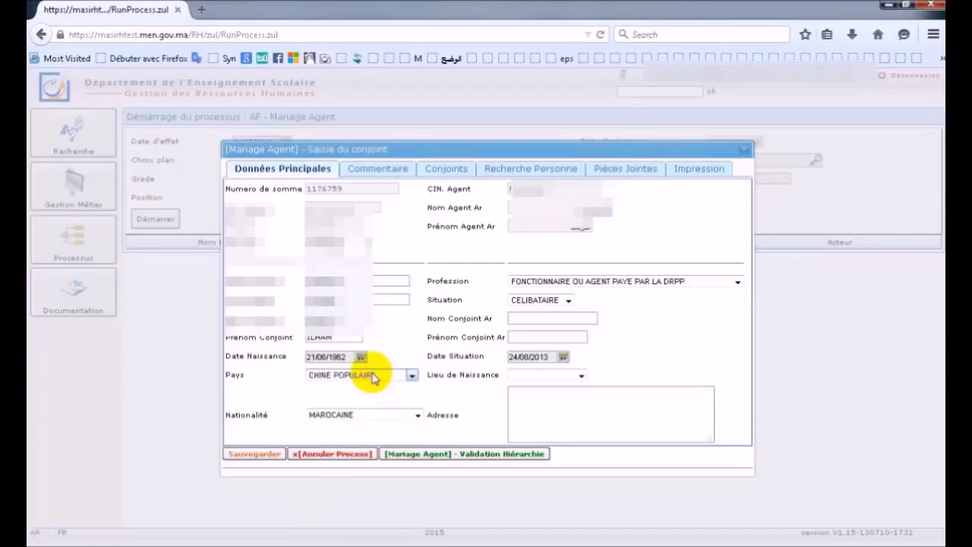
{"action": "key", "text": "Down"}
{"action": "key", "text": "Down"}
{"action": "key", "text": "Down"}
{"action": "key", "text": "Down"}
{"action": "key", "text": "Down"}
{"action": "key", "text": "Down"}
{"action": "key", "text": "Down"}
{"action": "key", "text": "Down"}
{"action": "key", "text": "Down"}
{"action": "key", "text": "Down"}
{"action": "key", "text": "Down"}
{"action": "key", "text": "Down"}
{"action": "key", "text": "Down"}
{"action": "key", "text": "Down"}
{"action": "key", "text": "Down"}
{"action": "key", "text": "Down"}
{"action": "key", "text": "Down"}
{"action": "key", "text": "Down"}
{"action": "key", "text": "Down"}
{"action": "key", "text": "Down"}
{"action": "key", "text": "Down"}
{"action": "key", "text": "Down"}
{"action": "key", "text": "Down"}
{"action": "key", "text": "Down"}
{"action": "key", "text": "Down"}
{"action": "key", "text": "Down"}
{"action": "key", "text": "Down"}
{"action": "key", "text": "Down"}
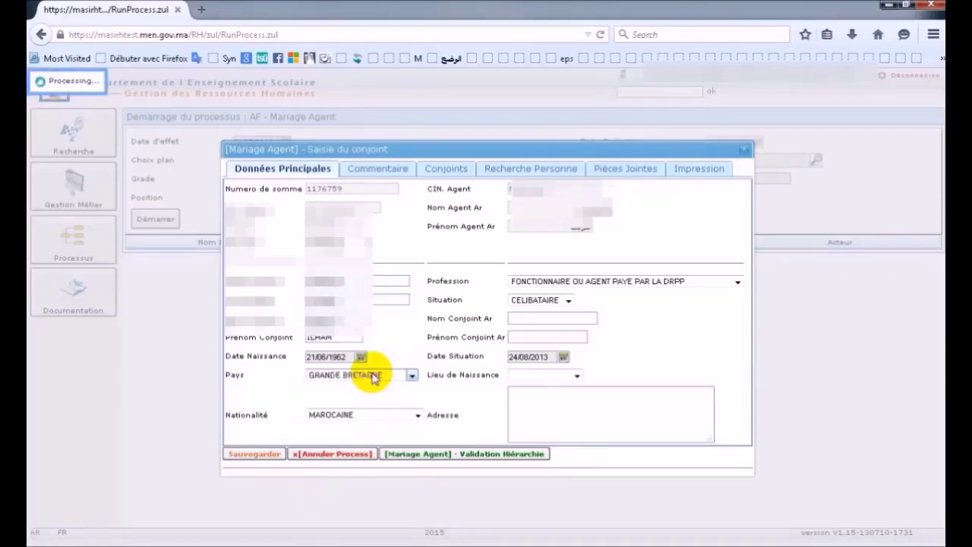
{"action": "key", "text": "Down"}
{"action": "key", "text": "Down"}
{"action": "key", "text": "Down"}
{"action": "key", "text": "Down"}
{"action": "key", "text": "Down"}
{"action": "key", "text": "Down"}
{"action": "key", "text": "Down"}
{"action": "key", "text": "Down"}
{"action": "key", "text": "Down"}
{"action": "key", "text": "Down"}
{"action": "key", "text": "Down"}
{"action": "key", "text": "Down"}
{"action": "key", "text": "Down"}
{"action": "key", "text": "Down"}
{"action": "key", "text": "Down"}
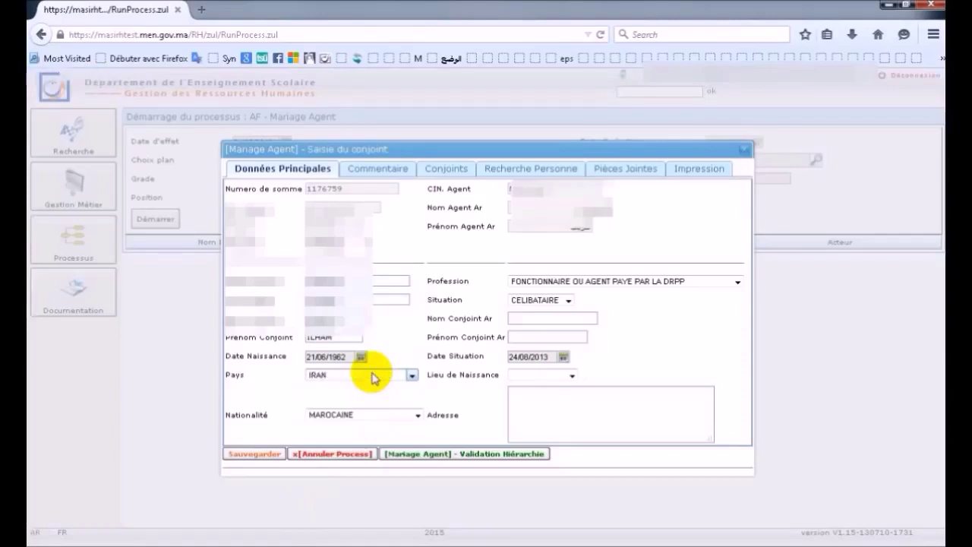
{"action": "type", "text": "me"}
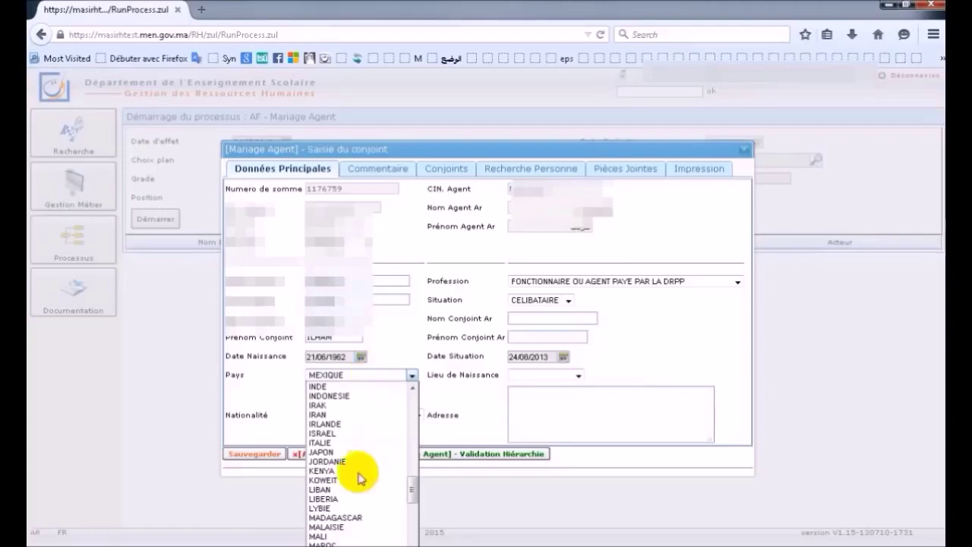
{"action": "left_click", "coordinate": [325, 539]}
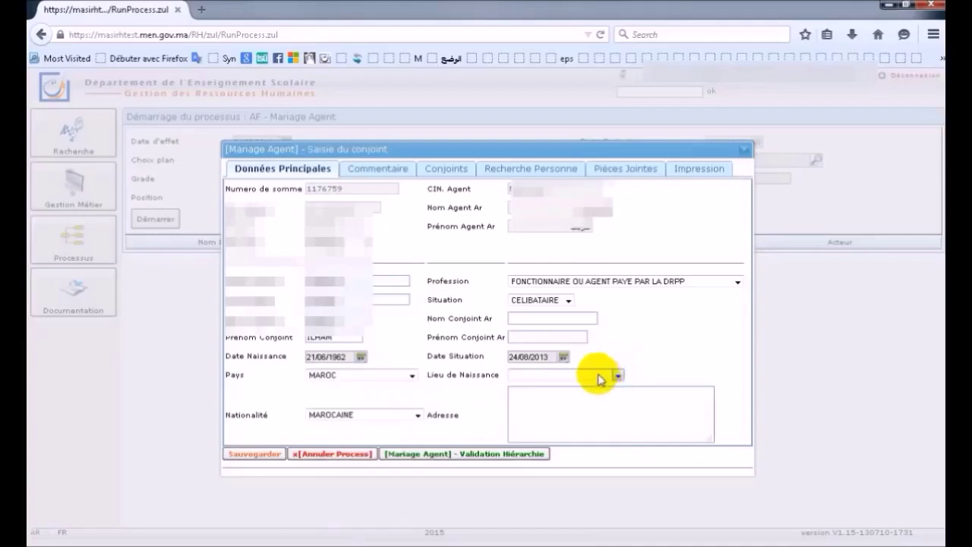
- Set the spouse's place of birth to CASABLANCA
{"action": "type", "text": "RABAT"}
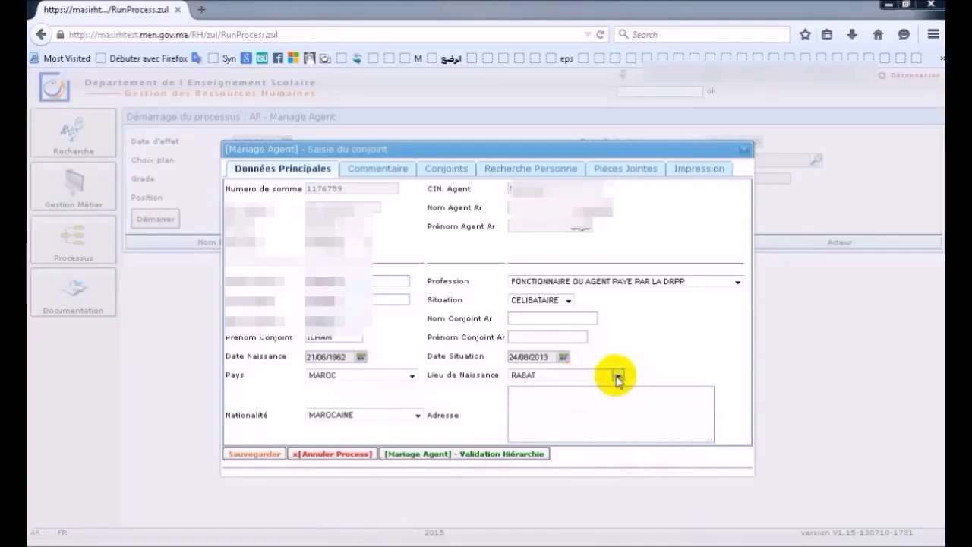
{"action": "key", "text": "Down"}
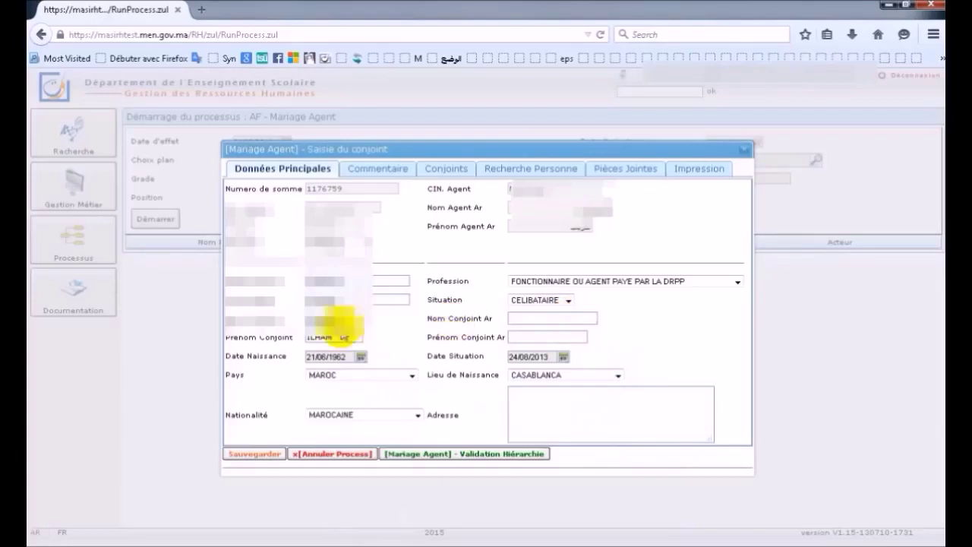
{"action": "left_click", "coordinate": [511, 319]}
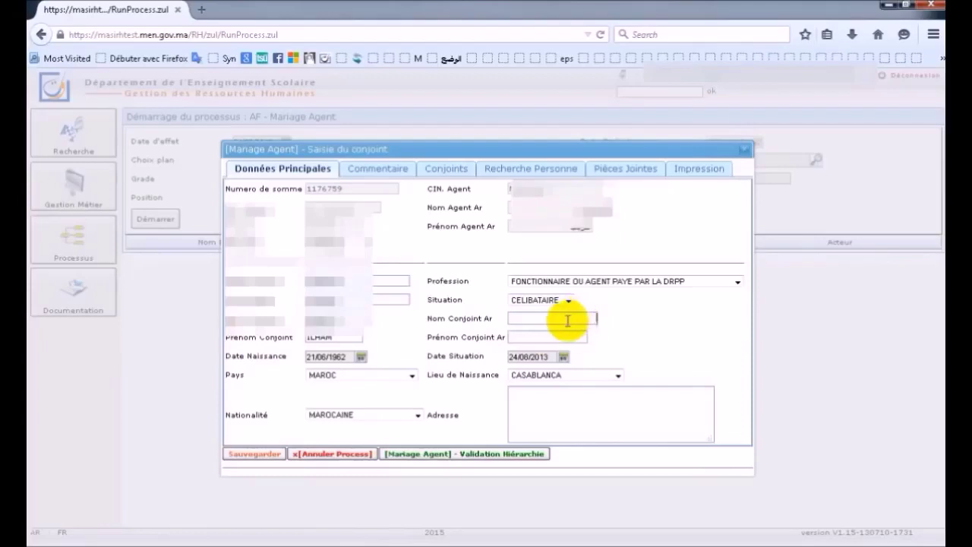
- Type the spouse's Arabic last name in Nom Conjoint Ar and Arabic first name in Prénom Conjoint Ar
{"action": "type", "text": "ه"}
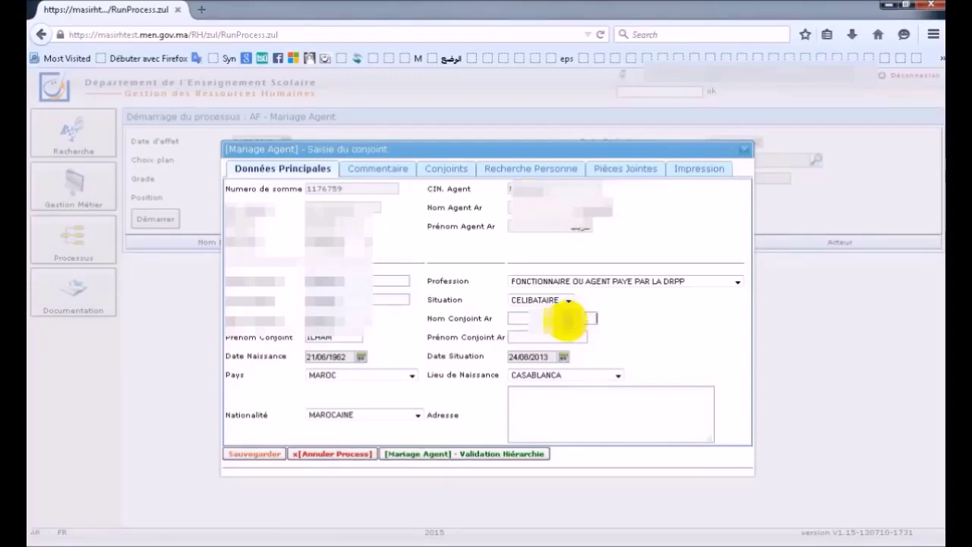
{"action": "type", "text": "ل"}
{"action": "left_click", "coordinate": [569, 339]}
{"action": "type", "text": "إ"}
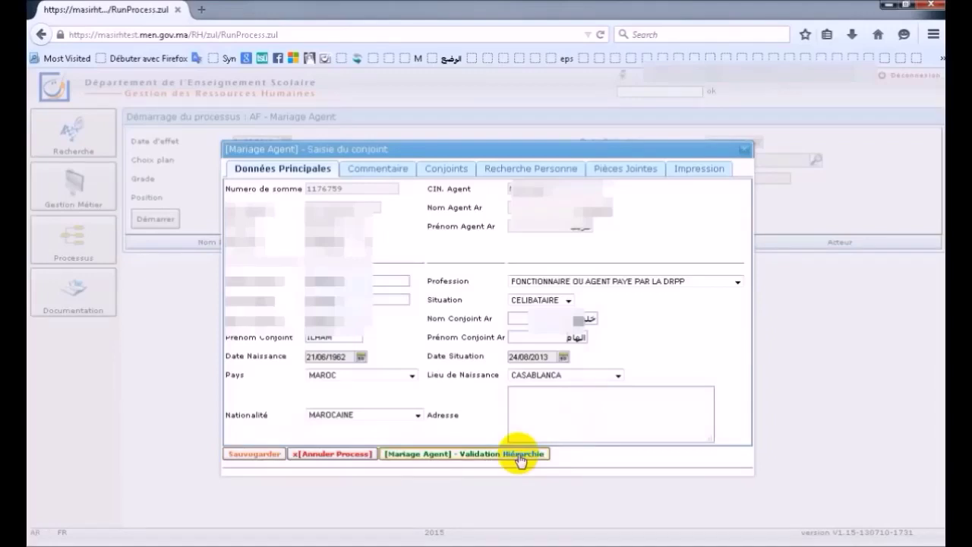
- Save the completed spouse form and dismiss the mariage agent CJ01 confirmations
{"action": "left_click", "coordinate": [270, 458]}
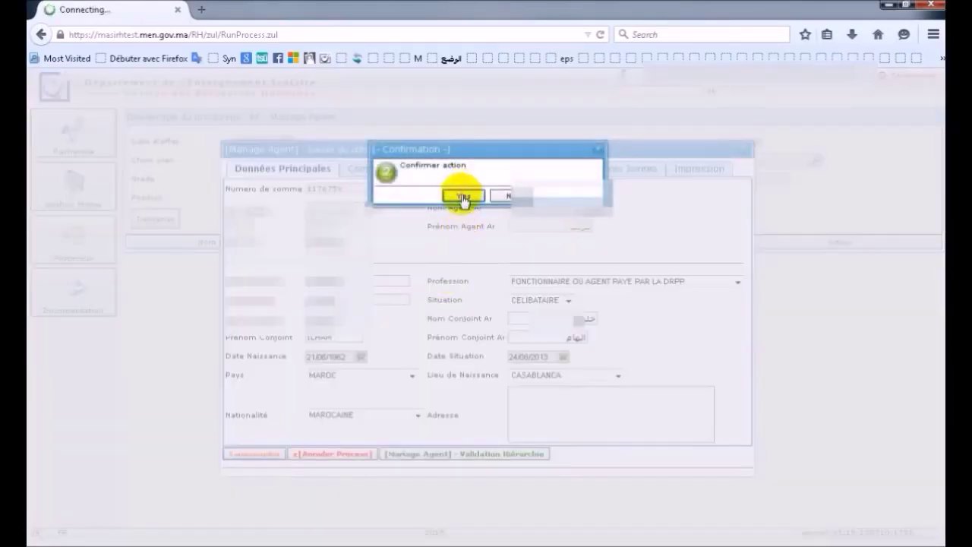
{"action": "left_click", "coordinate": [463, 197]}
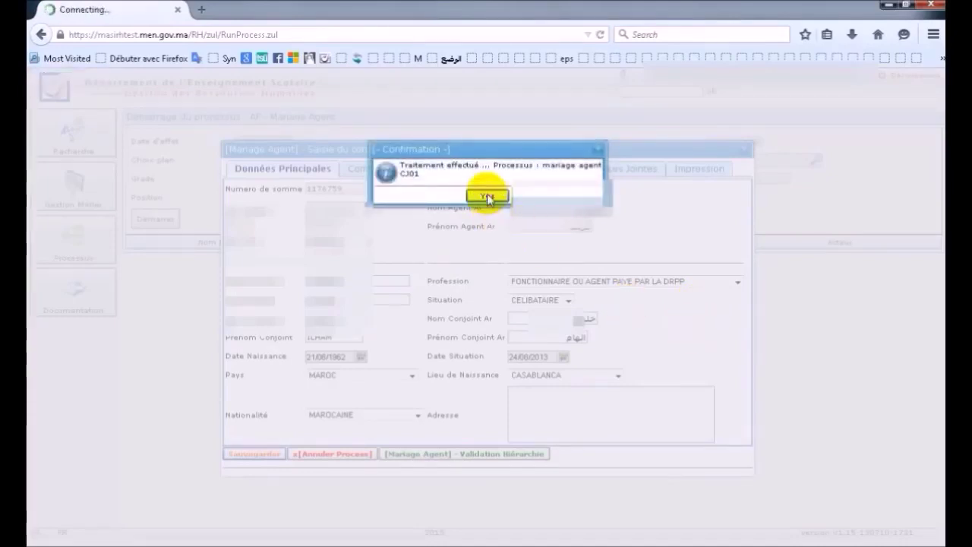
{"action": "left_click", "coordinate": [487, 197]}
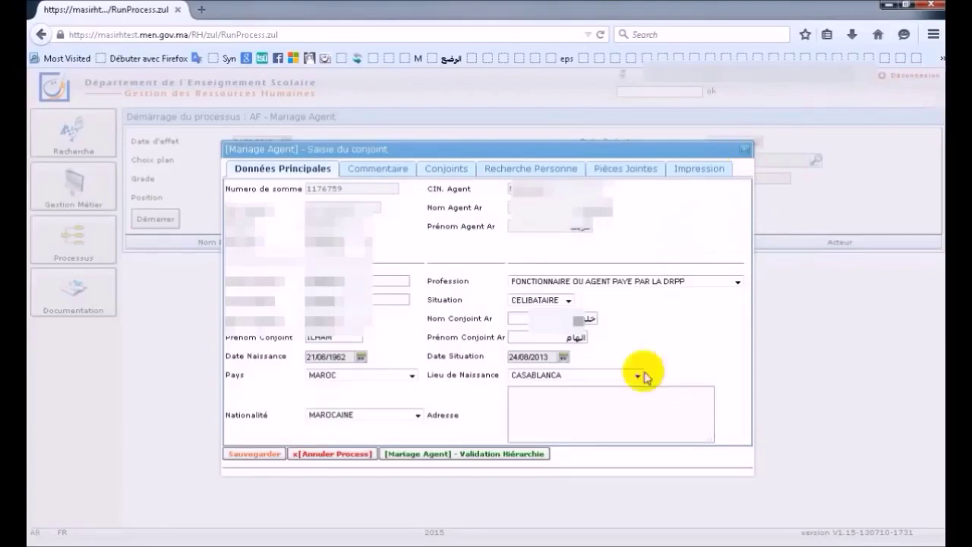
- Close the Saisie du conjoint window and return to the dashboard via the header logo
{"action": "left_click", "coordinate": [745, 149]}
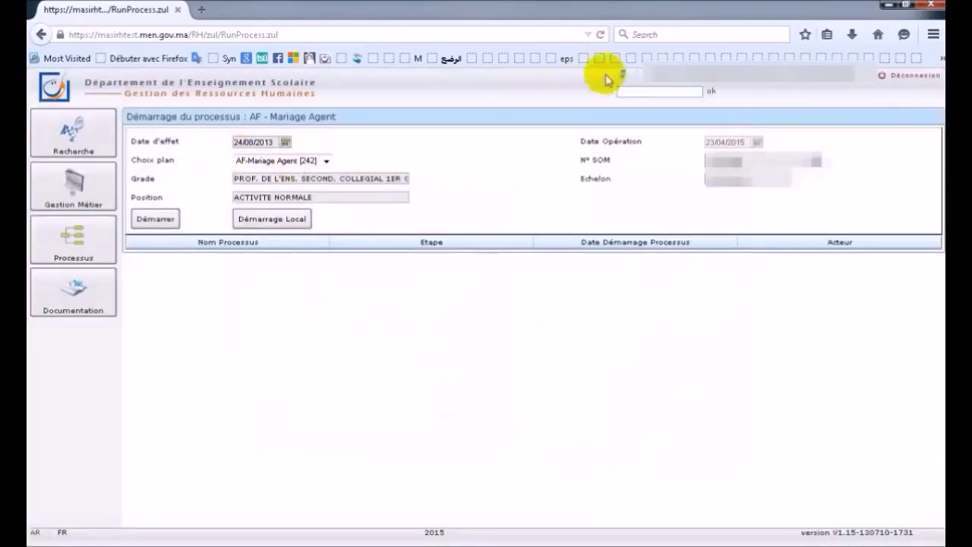
{"action": "left_click", "coordinate": [624, 79]}
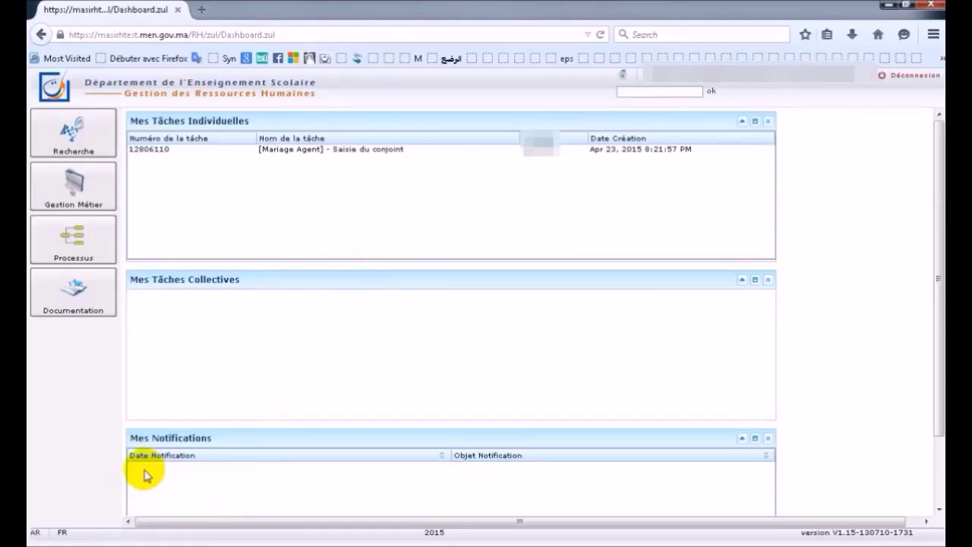
- Reopen the spouse task and send it to [Mariage Agent] - Validation Hiérarchie, confirming Yes
{"action": "double_click", "coordinate": [255, 153]}
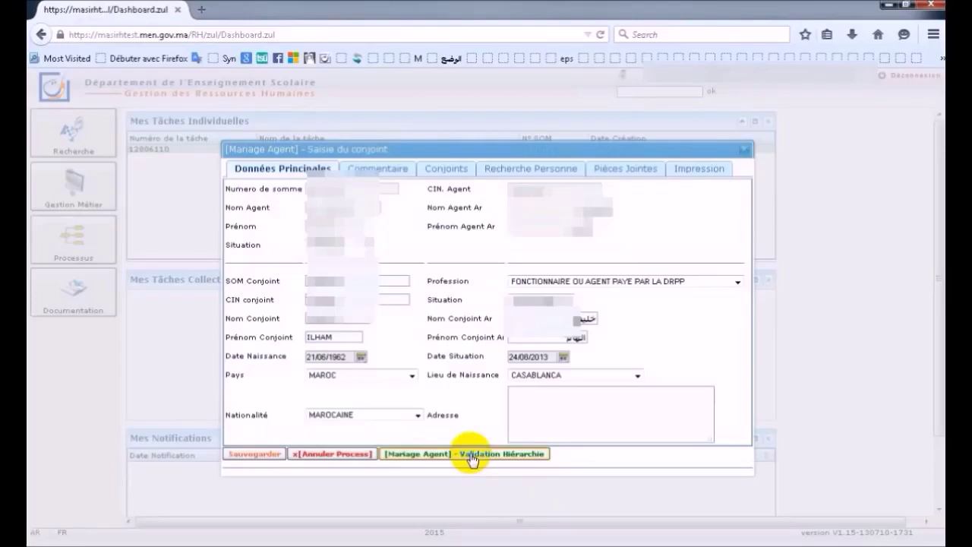
{"action": "left_click", "coordinate": [471, 456]}
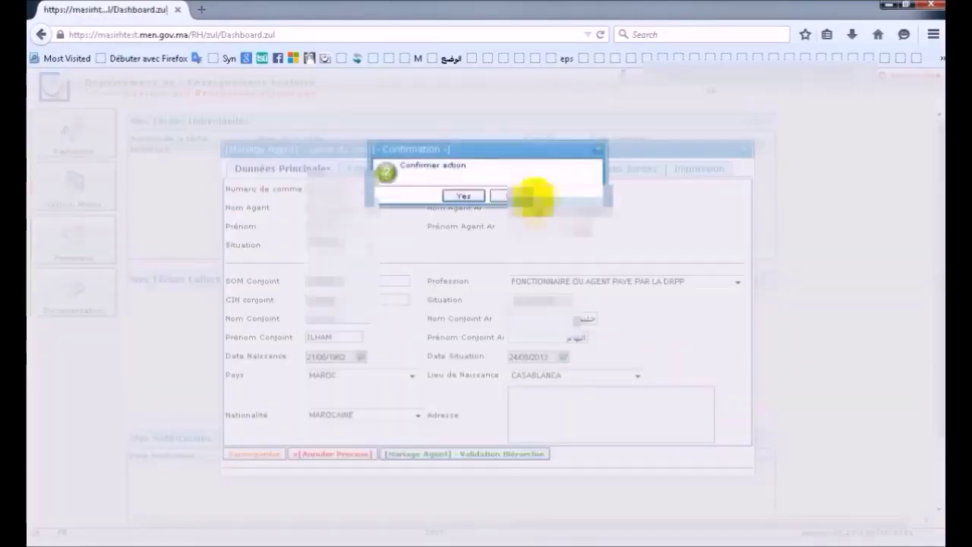
{"action": "left_click", "coordinate": [467, 197]}
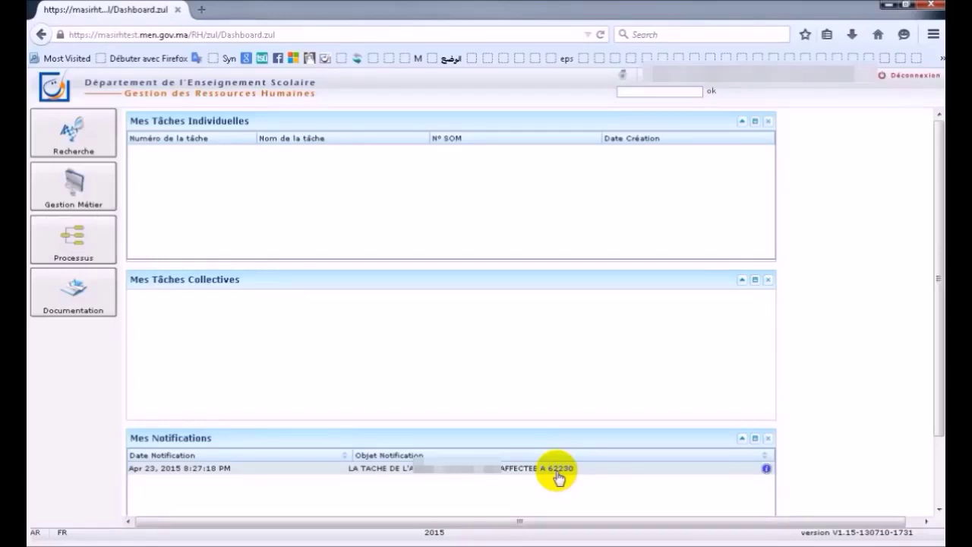
- Dismiss the notification and start AF - Mariage Agent from Processus > ALLOCATIONS FAMILIALES
{"action": "left_click", "coordinate": [558, 472]}
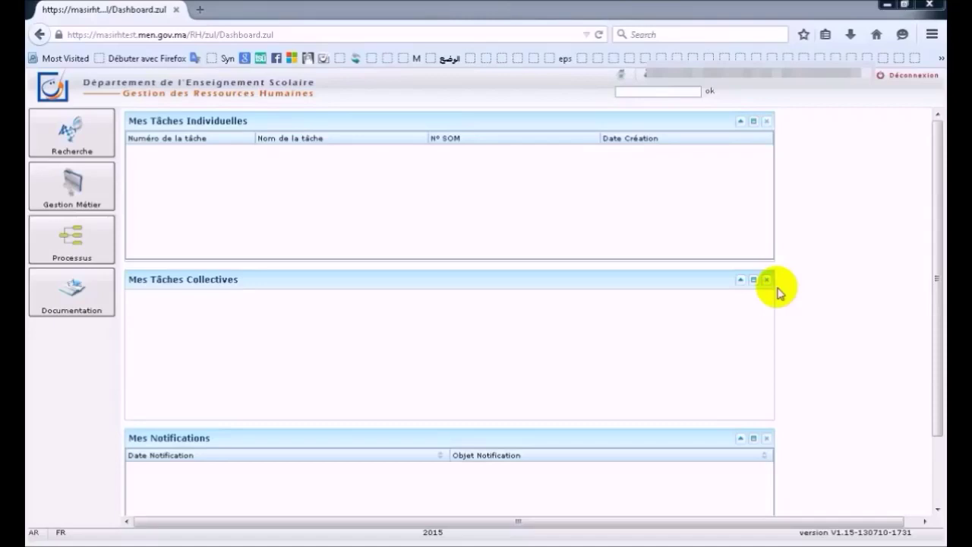
{"action": "left_click", "coordinate": [89, 258]}
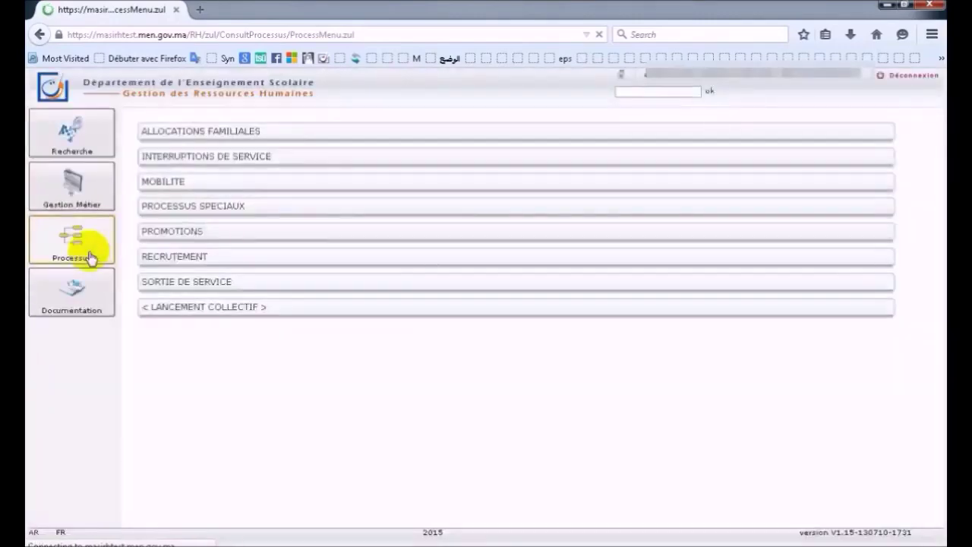
{"action": "left_click", "coordinate": [182, 131]}
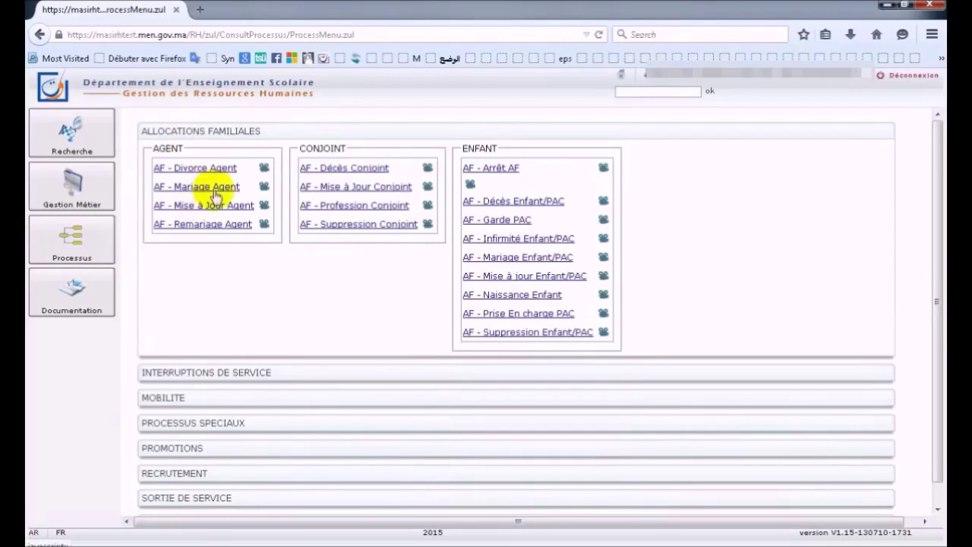
{"action": "left_click", "coordinate": [217, 190]}
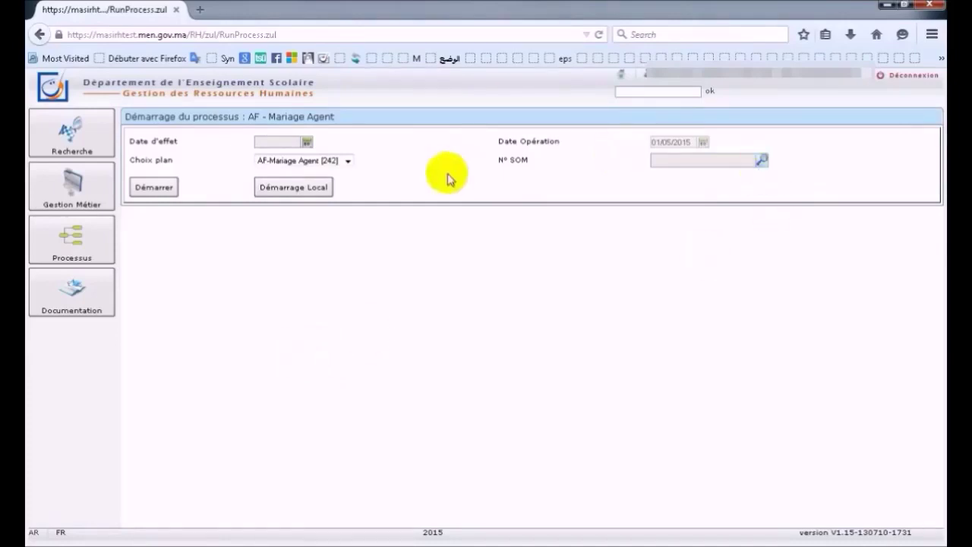
- Set the Date d'effet to 01/08/2014 with the calendar
{"action": "left_click", "coordinate": [304, 143]}
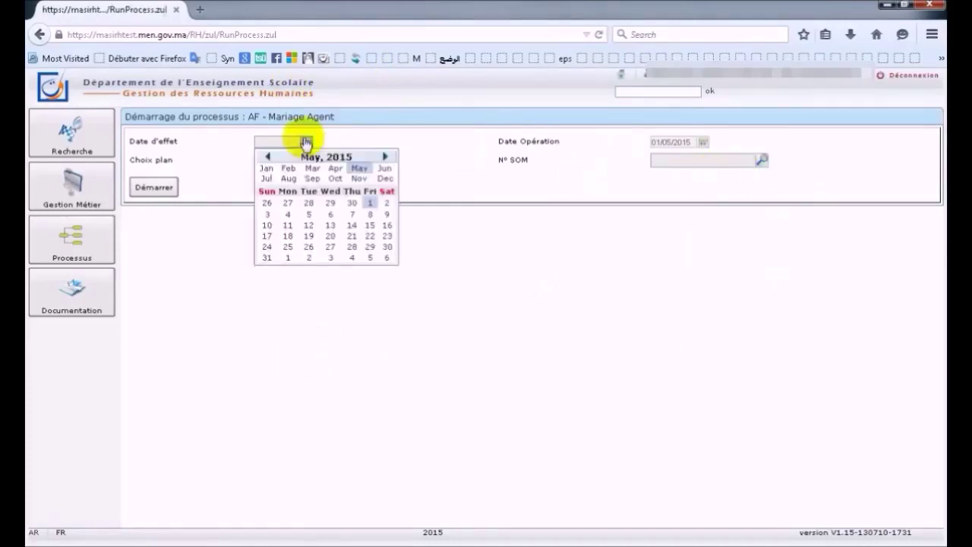
{"action": "left_click", "coordinate": [269, 157]}
{"action": "left_click", "coordinate": [289, 178]}
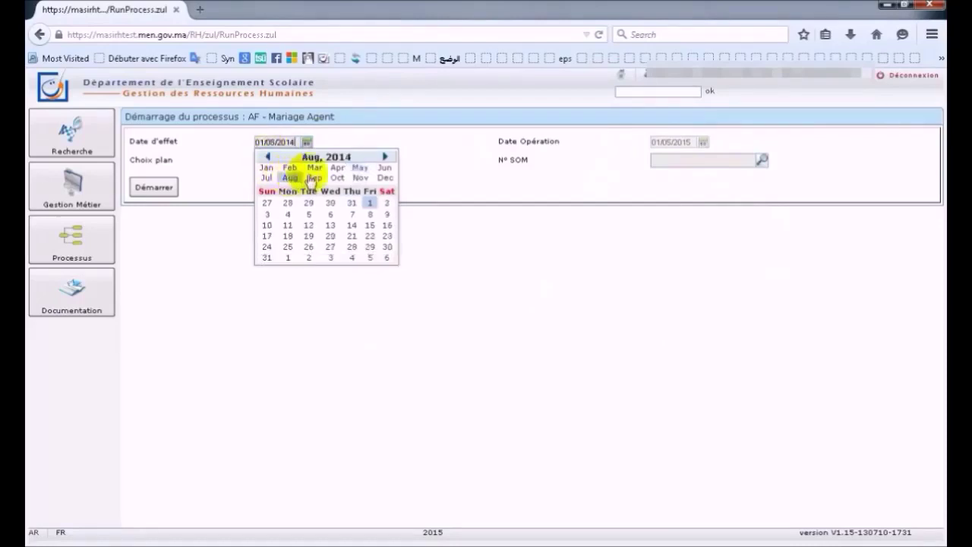
{"action": "left_click", "coordinate": [466, 230]}
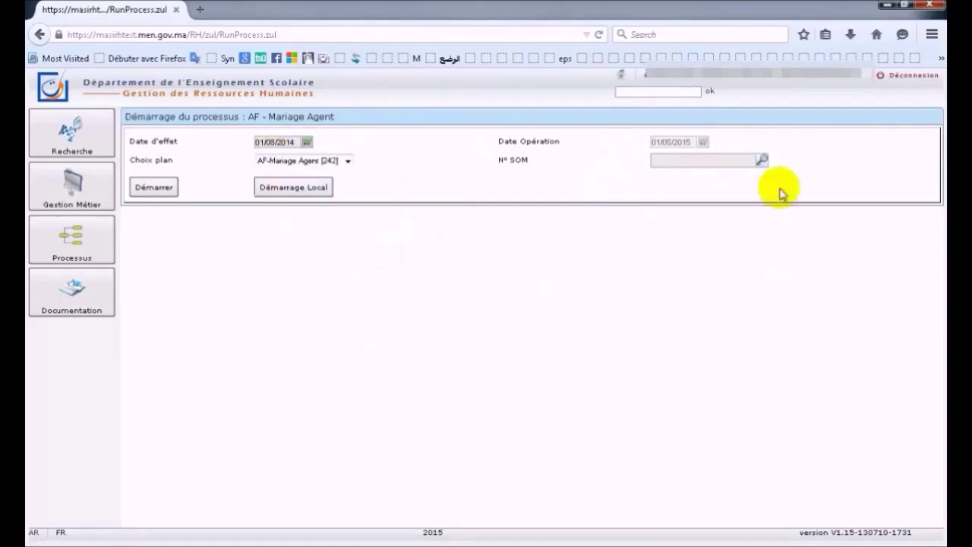
- Look up the agent by N° SOM, select the result, and launch the process with Démarrer
{"action": "left_click", "coordinate": [761, 161]}
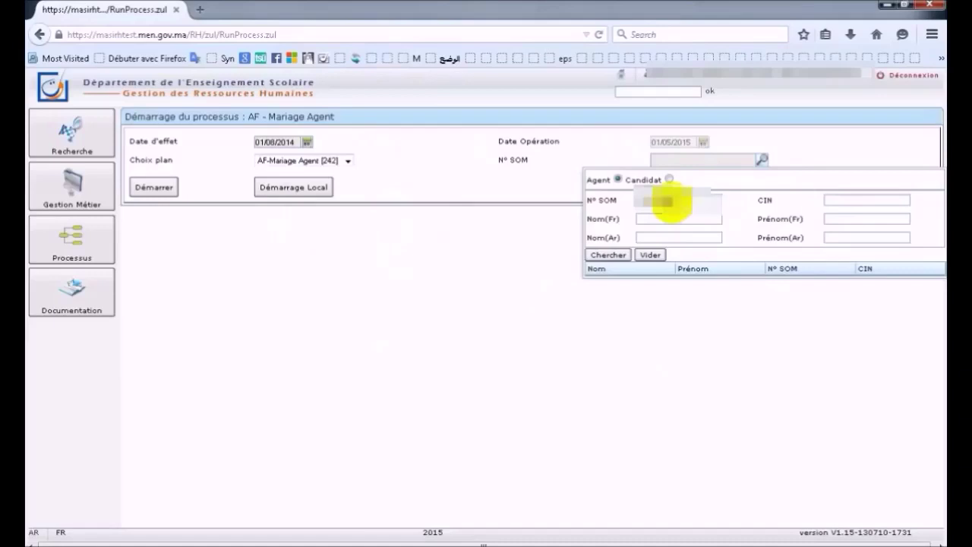
{"action": "left_click", "coordinate": [615, 256]}
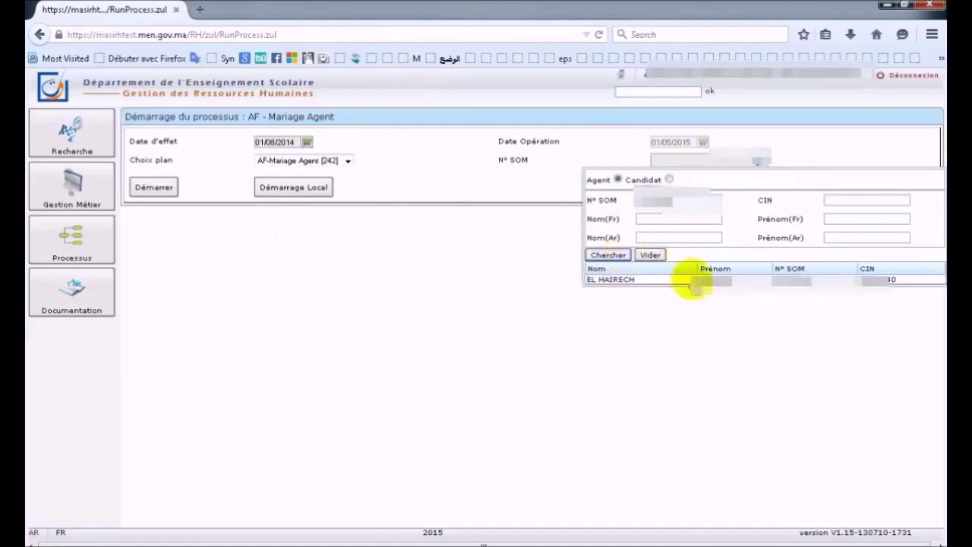
{"action": "left_click", "coordinate": [684, 283]}
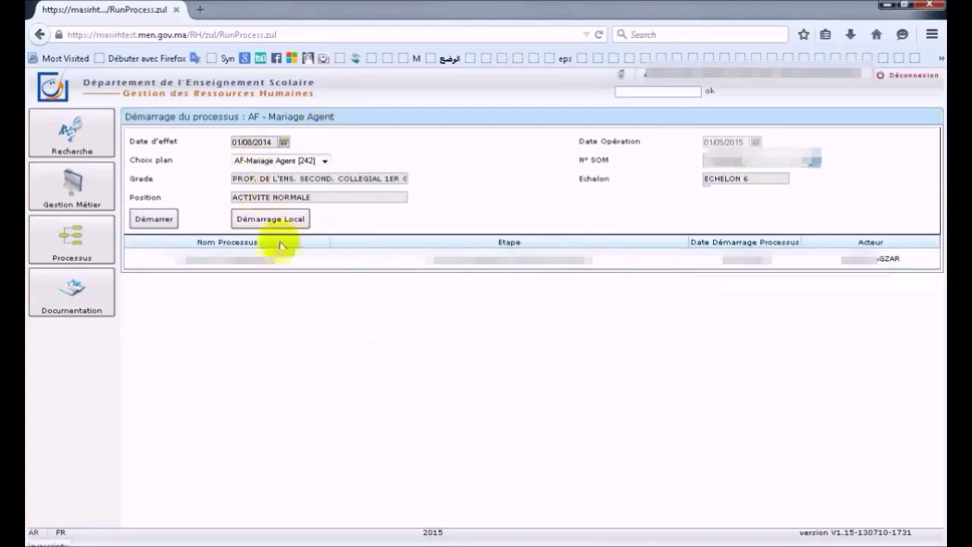
{"action": "left_click", "coordinate": [156, 219]}
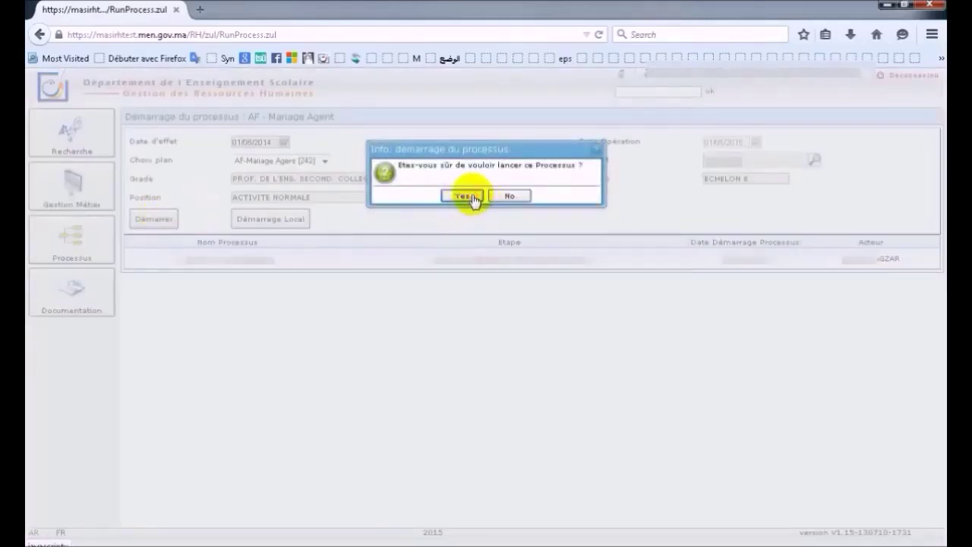
{"action": "left_click", "coordinate": [463, 198]}
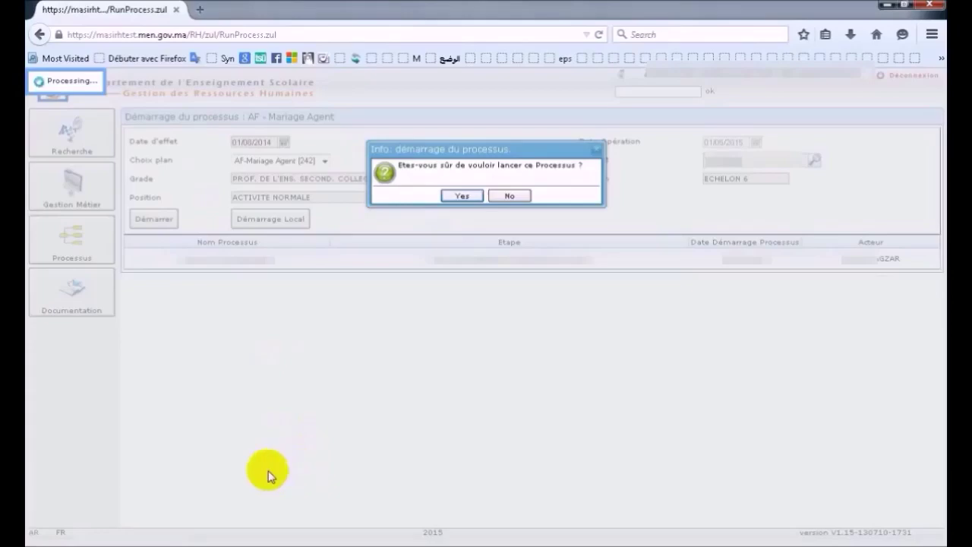
{"action": "key", "text": "Return"}
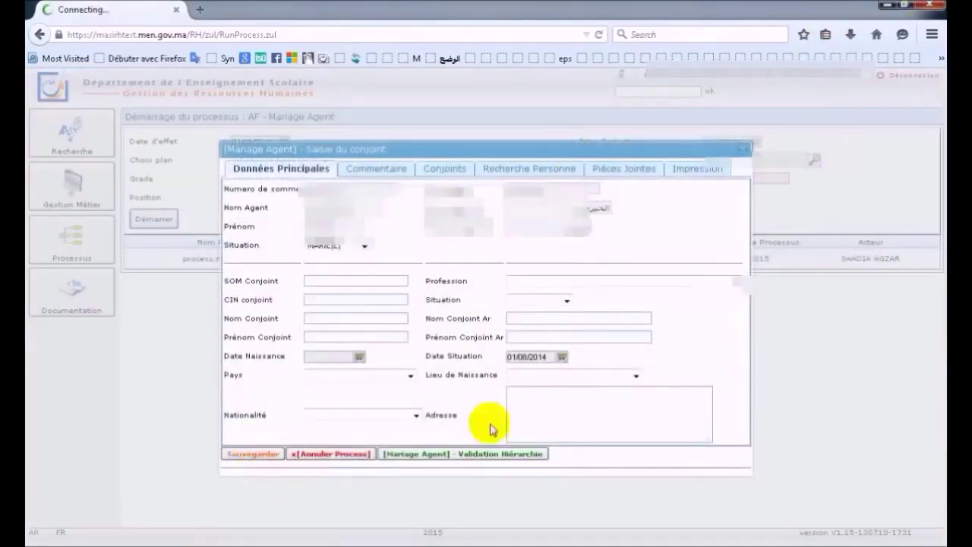
- Set the spouse's profession to SANS FONCTION and enter the spouse's CIN
{"action": "left_click", "coordinate": [536, 175]}
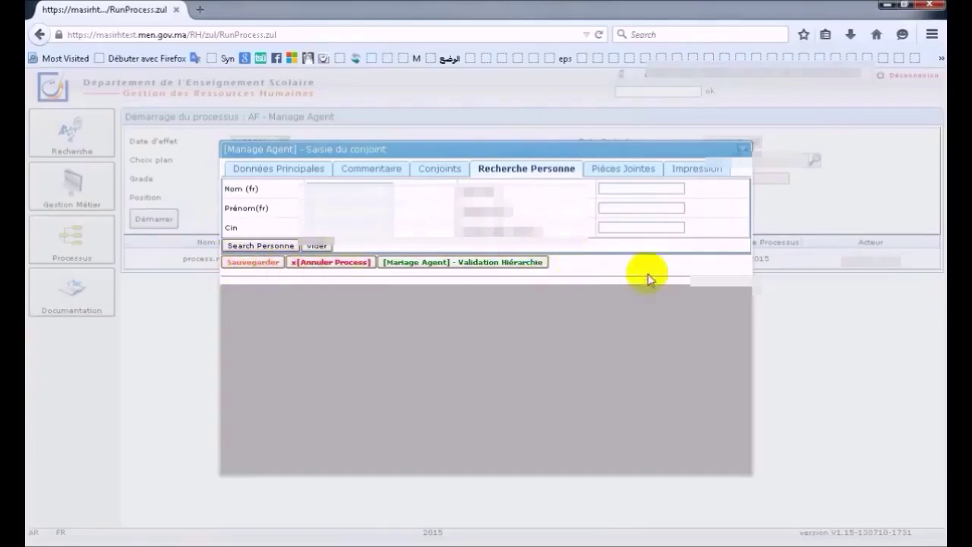
{"action": "left_click", "coordinate": [300, 175]}
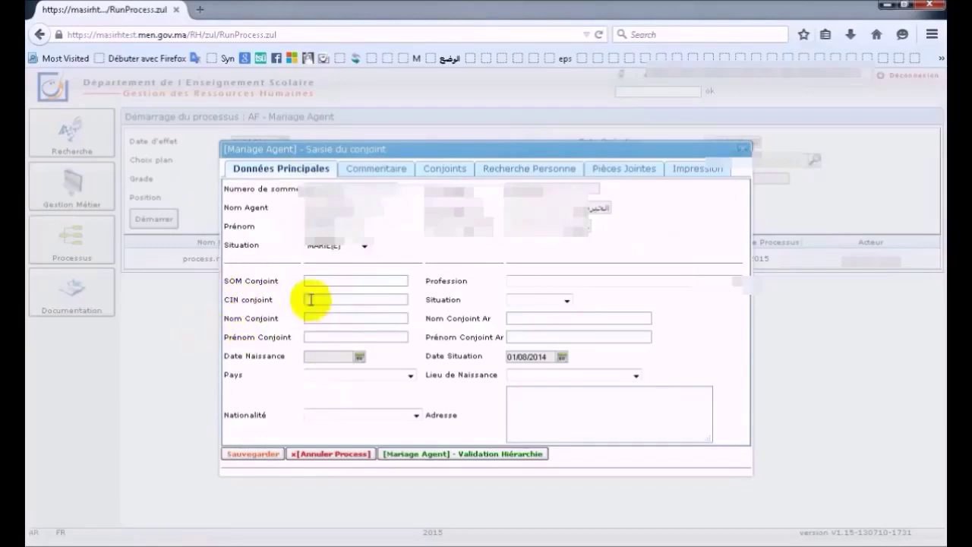
{"action": "left_click", "coordinate": [733, 282]}
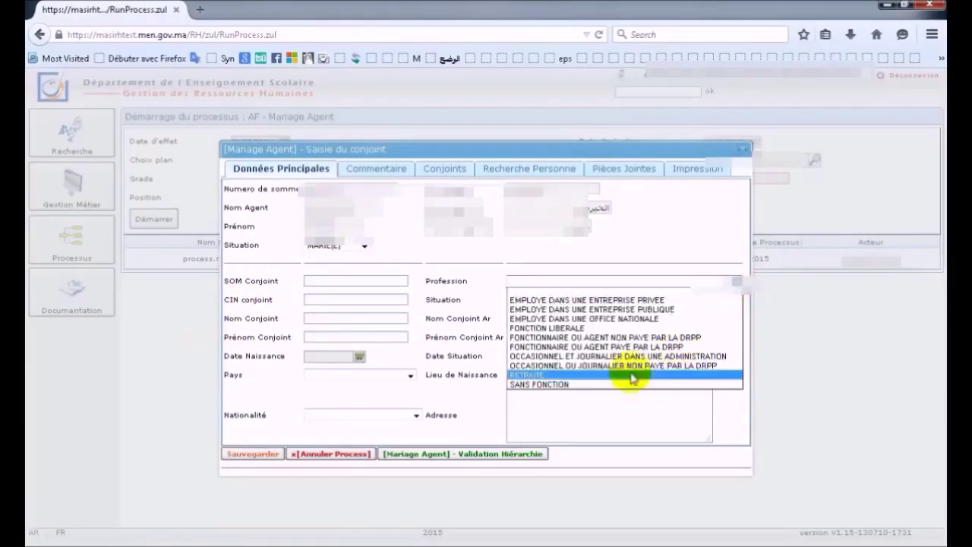
{"action": "left_click", "coordinate": [581, 384]}
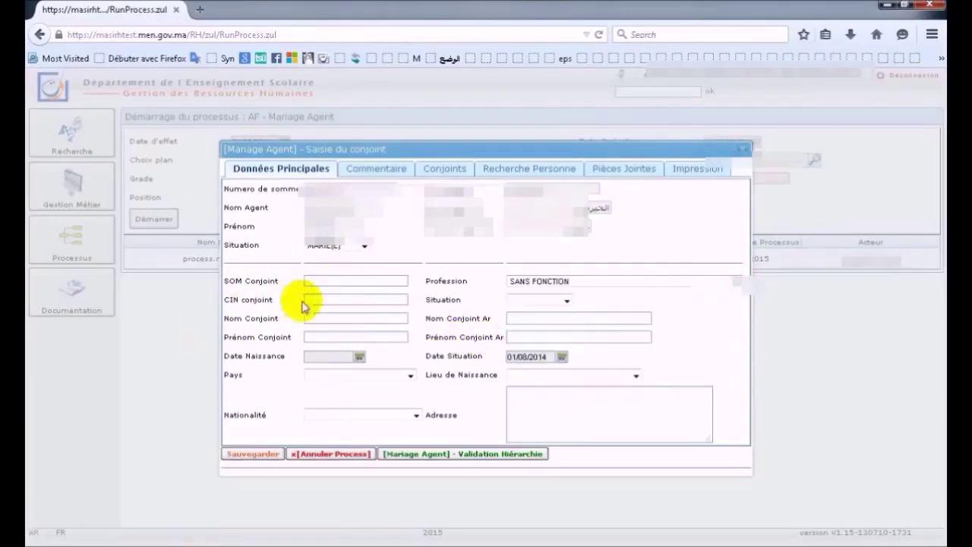
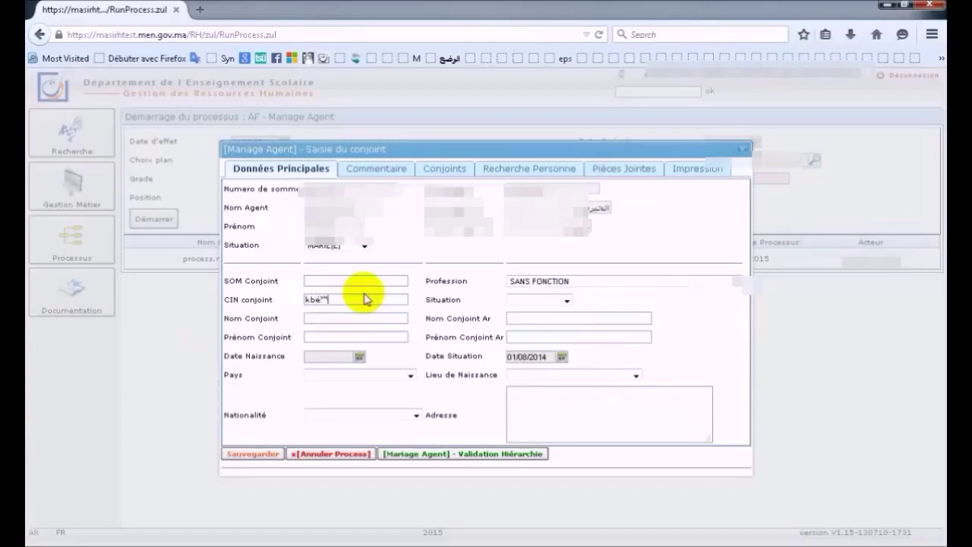
{"action": "key", "text": "BackSpace"}
{"action": "key", "text": "BackSpace"}
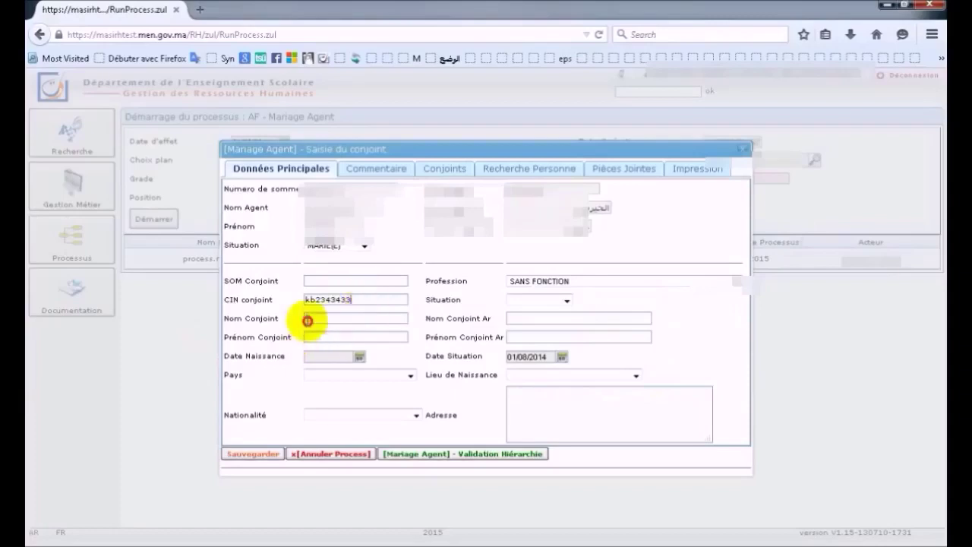
{"action": "key", "text": "Tab"}
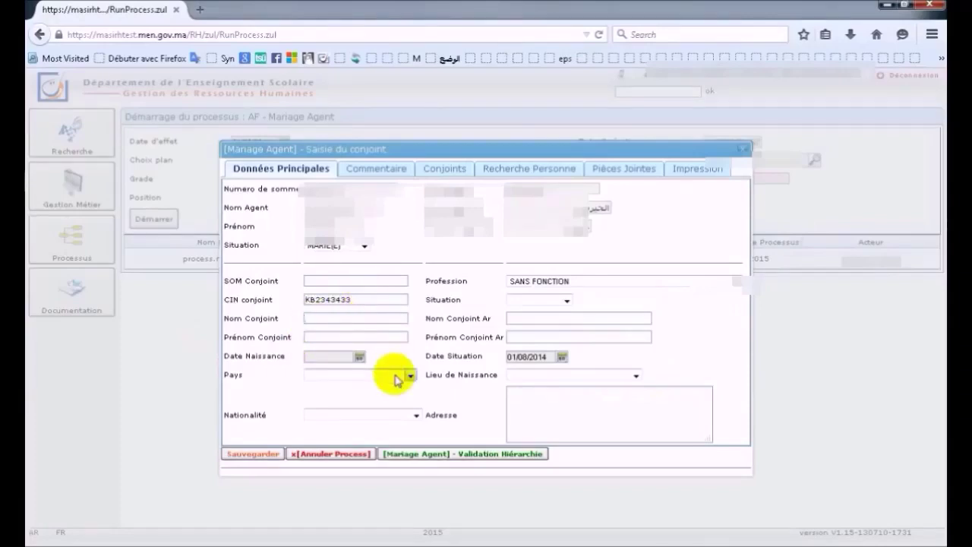
- Enter the spouse's Latin and Arabic surname and first name, and set Situation to CELIBATAIRE
{"action": "key", "text": "alt"}
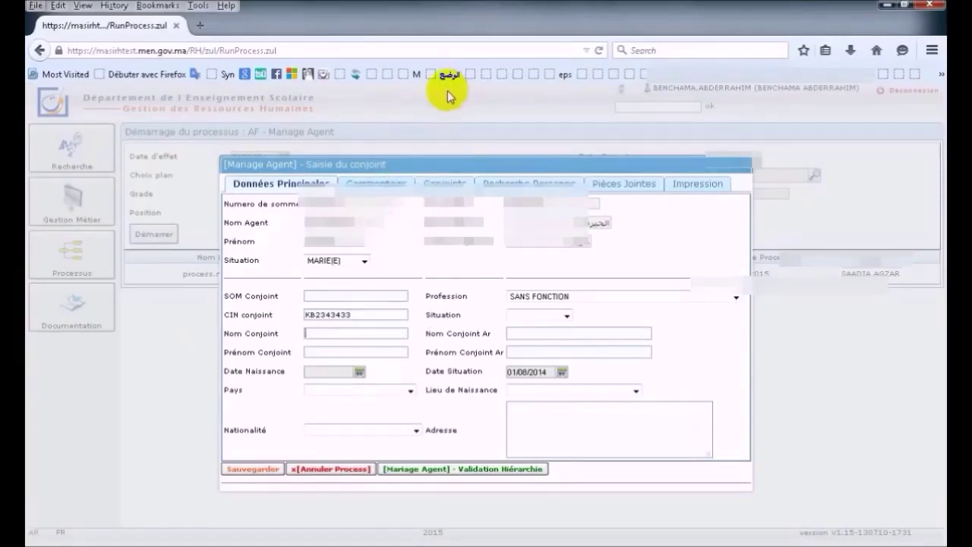
{"action": "key", "text": "alt"}
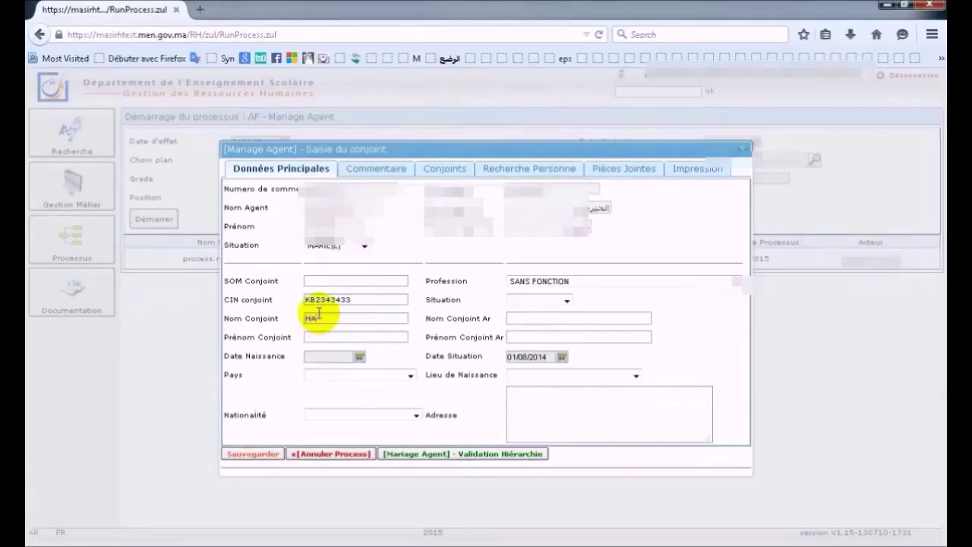
{"action": "left_click", "coordinate": [324, 338]}
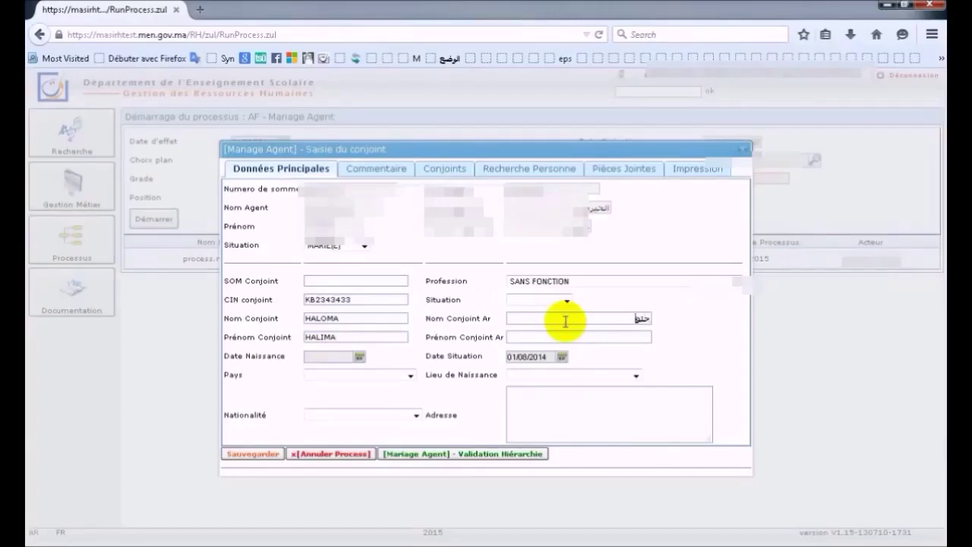
{"action": "left_click", "coordinate": [639, 332]}
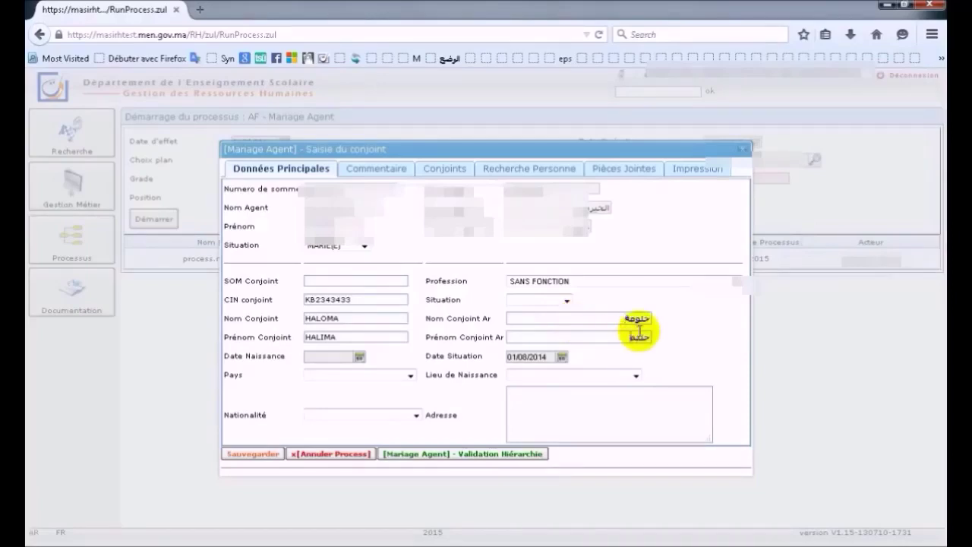
{"action": "left_click", "coordinate": [566, 301]}
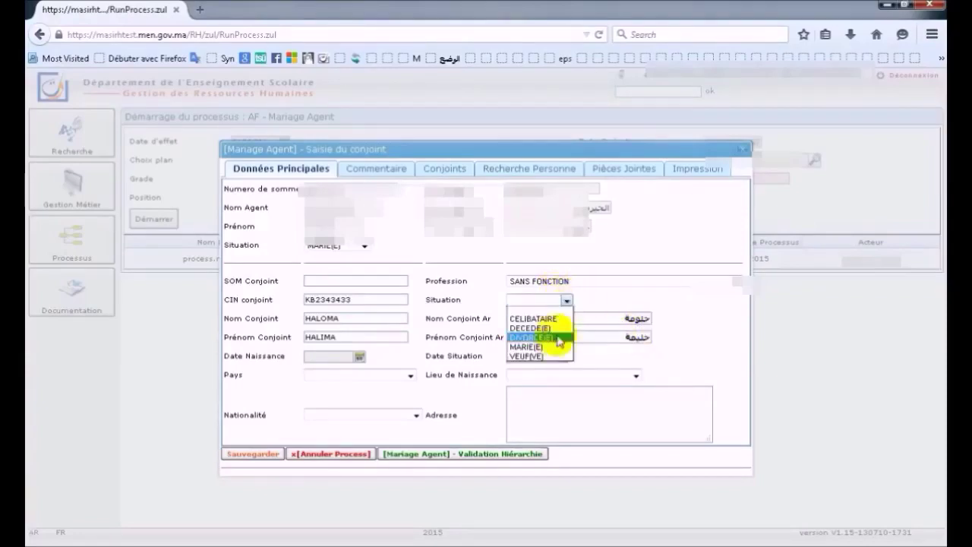
{"action": "left_click", "coordinate": [555, 317]}
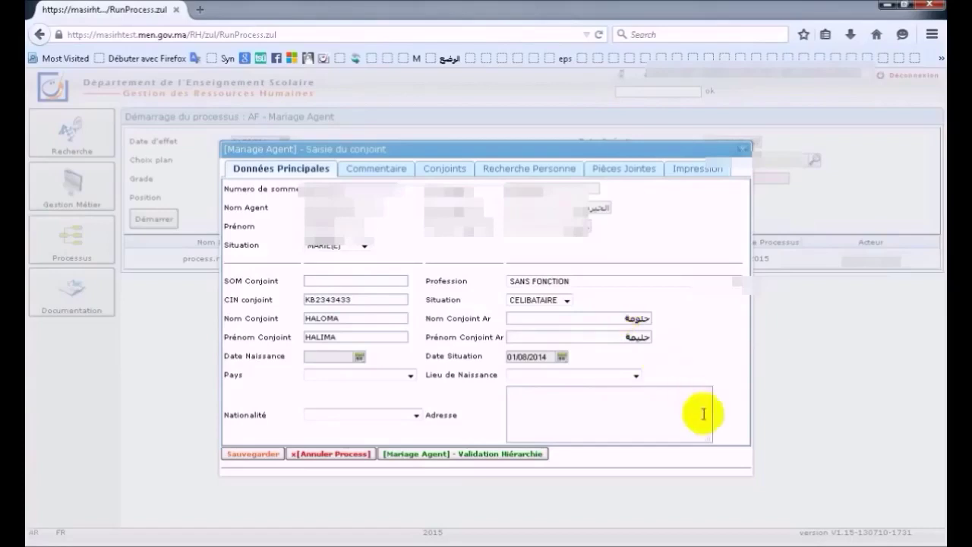
{"action": "left_click", "coordinate": [359, 357]}
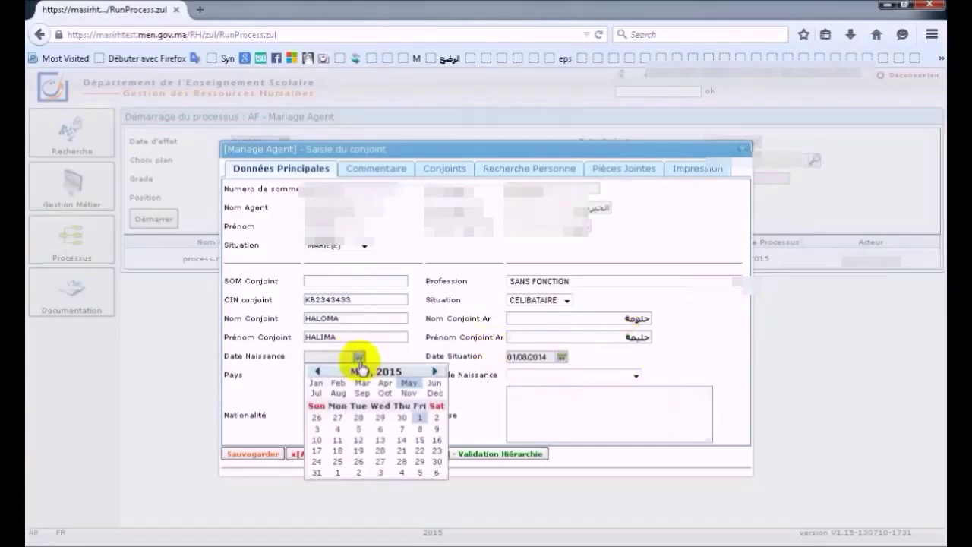
{"action": "left_click", "coordinate": [317, 372]}
{"action": "left_click", "coordinate": [318, 371]}
{"action": "left_click", "coordinate": [317, 372]}
{"action": "left_click", "coordinate": [317, 372]}
{"action": "left_click", "coordinate": [318, 371]}
{"action": "left_click", "coordinate": [317, 372]}
{"action": "left_click", "coordinate": [318, 371]}
{"action": "left_click", "coordinate": [318, 371]}
{"action": "left_click", "coordinate": [317, 371]}
{"action": "left_click", "coordinate": [318, 371]}
{"action": "left_click", "coordinate": [318, 372]}
{"action": "left_click", "coordinate": [318, 372]}
{"action": "left_click", "coordinate": [317, 371]}
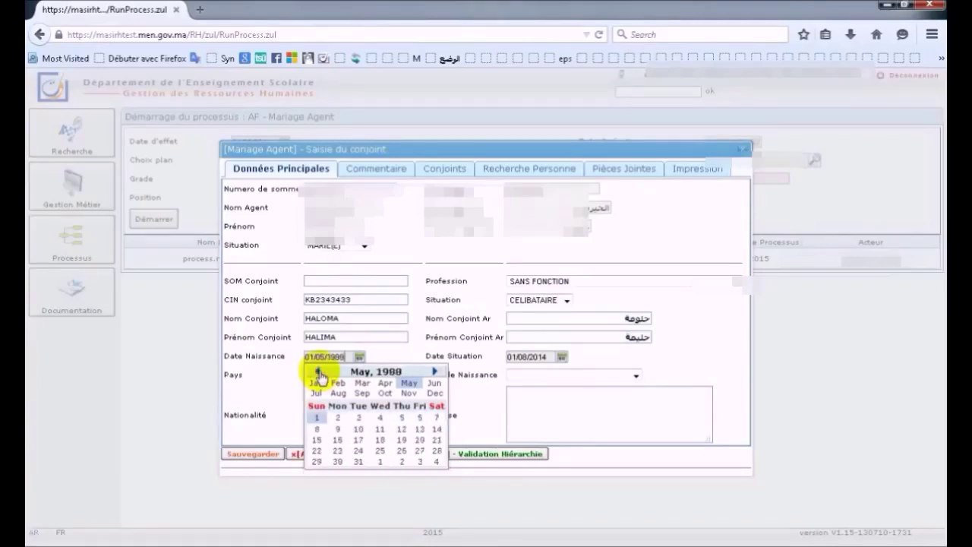
{"action": "left_click", "coordinate": [317, 372]}
{"action": "left_click", "coordinate": [317, 372]}
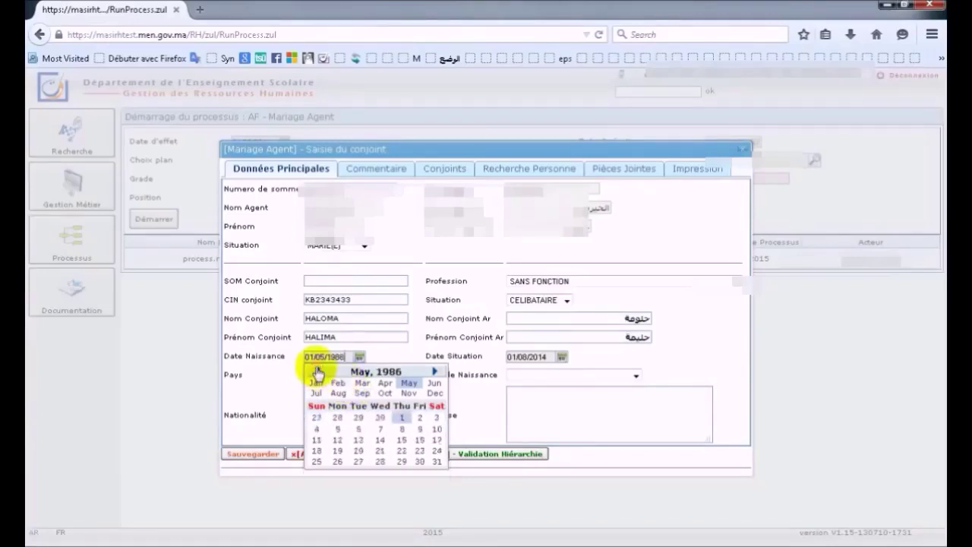
{"action": "left_click", "coordinate": [317, 371]}
{"action": "left_click", "coordinate": [361, 393]}
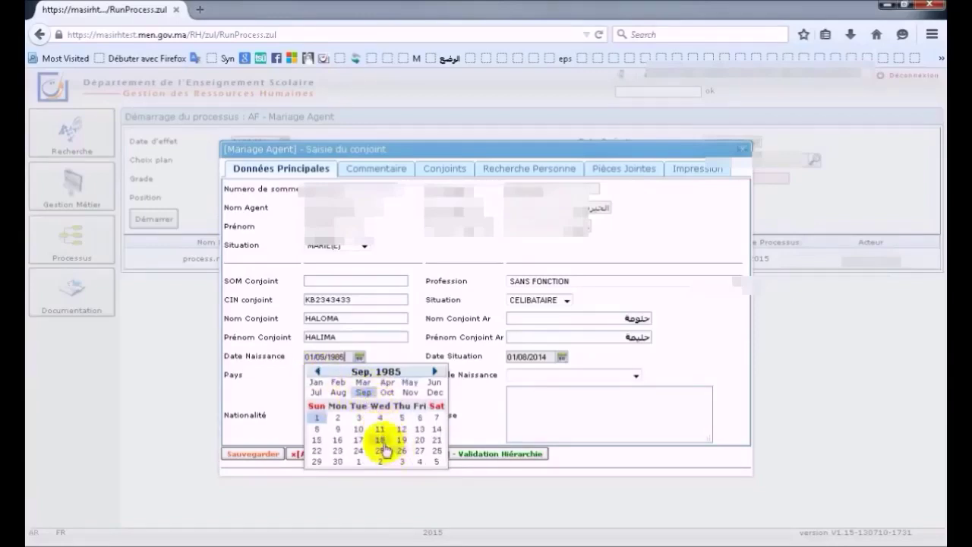
{"action": "left_click", "coordinate": [379, 439]}
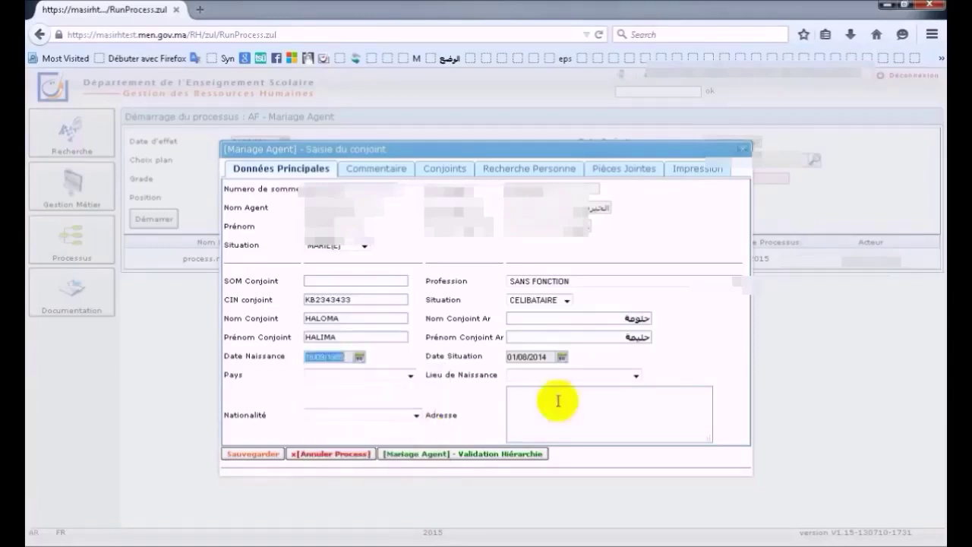
- Choose Pays MAROC, Nationalité MAROCAINE and Lieu de Naissance AGADIR
{"action": "left_click", "coordinate": [410, 375]}
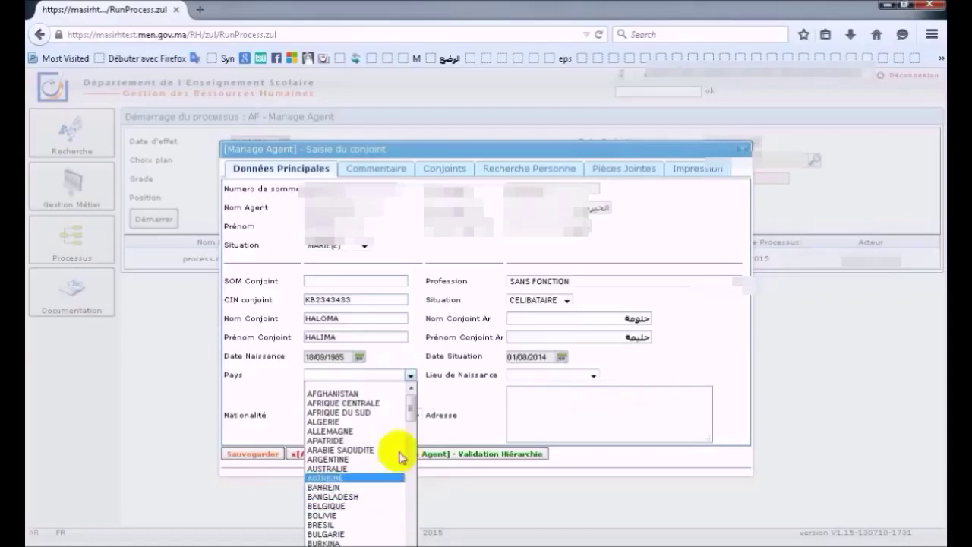
{"action": "scroll", "coordinate": [372, 463], "scroll_direction": "down", "scroll_amount": 10}
{"action": "scroll", "coordinate": [361, 461], "scroll_direction": "down", "scroll_amount": 8}
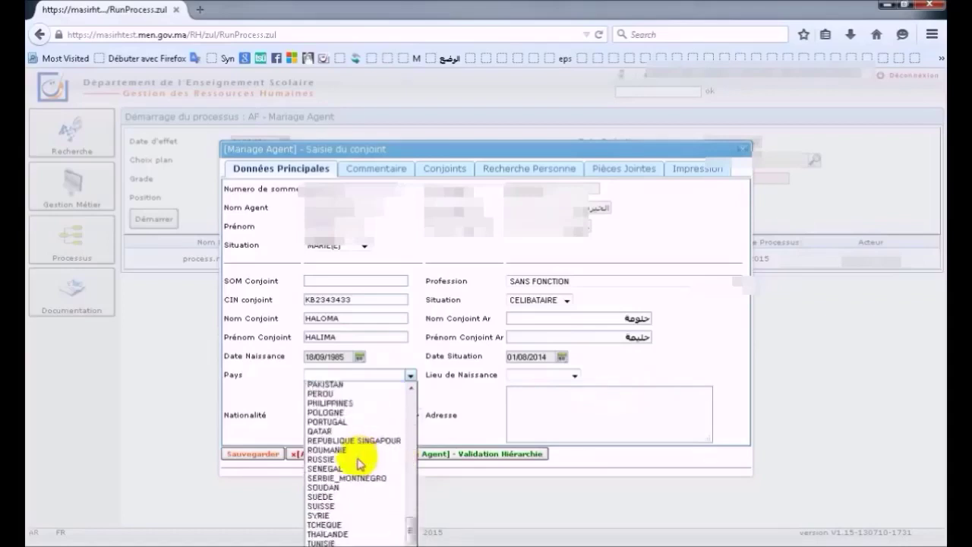
{"action": "scroll", "coordinate": [336, 393], "scroll_direction": "up", "scroll_amount": 3}
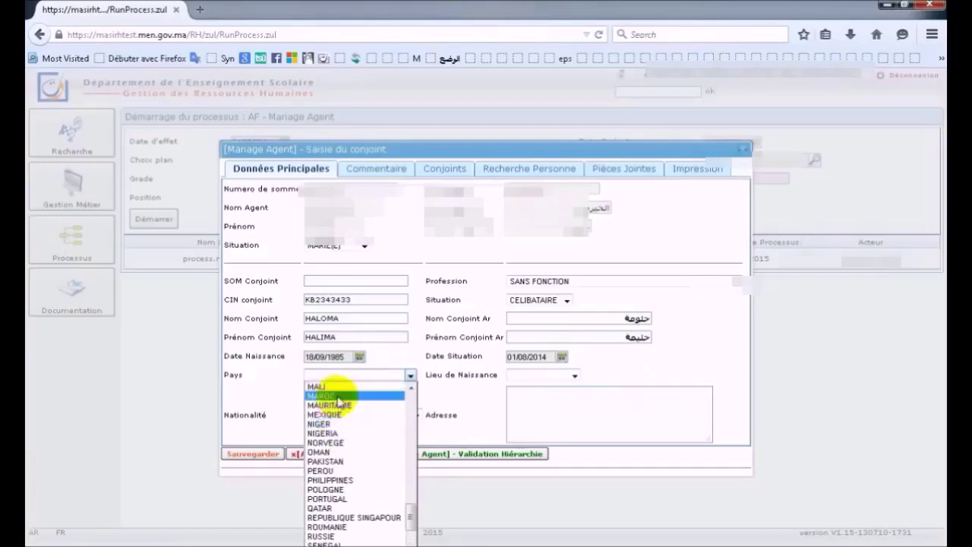
{"action": "left_click", "coordinate": [334, 396]}
{"action": "left_click", "coordinate": [415, 416]}
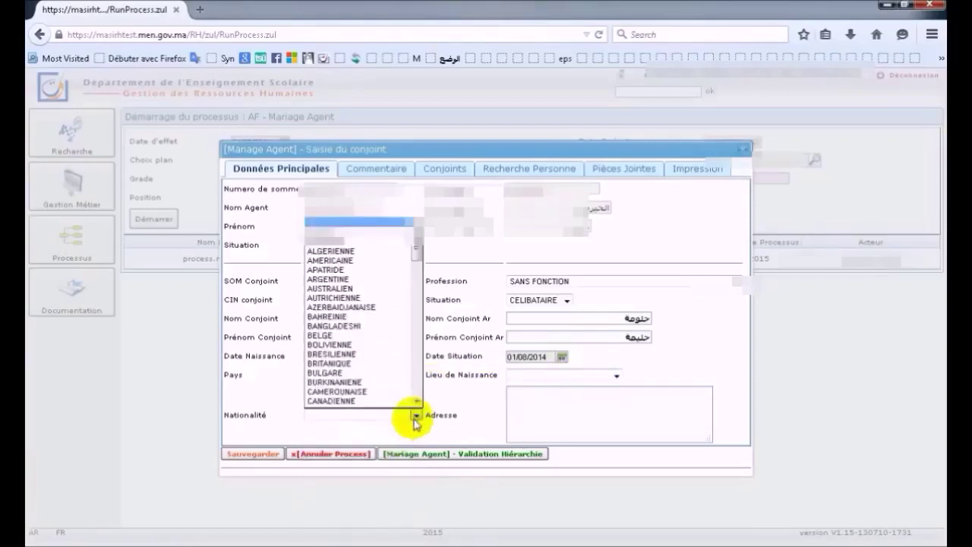
{"action": "scroll", "coordinate": [416, 401], "scroll_direction": "down", "scroll_amount": 7}
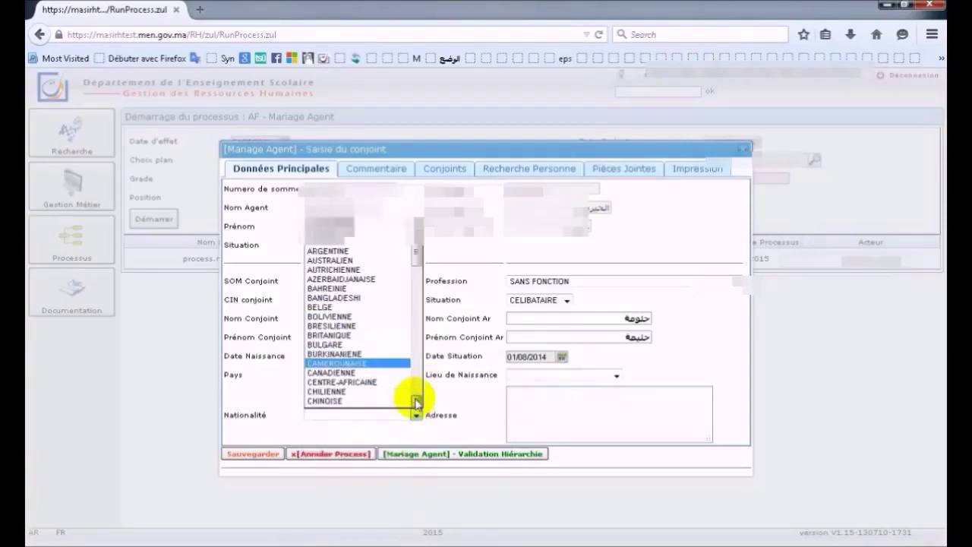
{"action": "scroll", "coordinate": [416, 400], "scroll_direction": "down", "scroll_amount": 4}
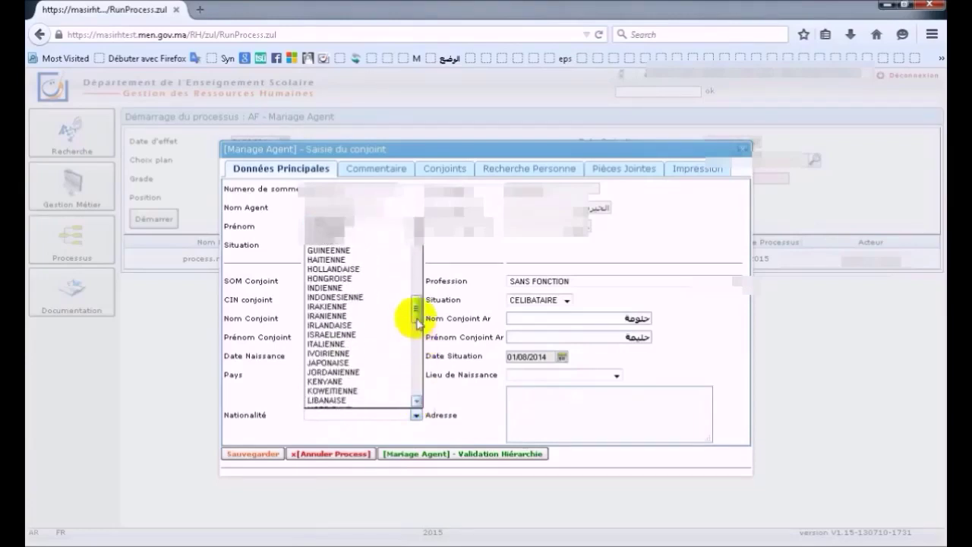
{"action": "scroll", "coordinate": [413, 323], "scroll_direction": "down", "scroll_amount": 4}
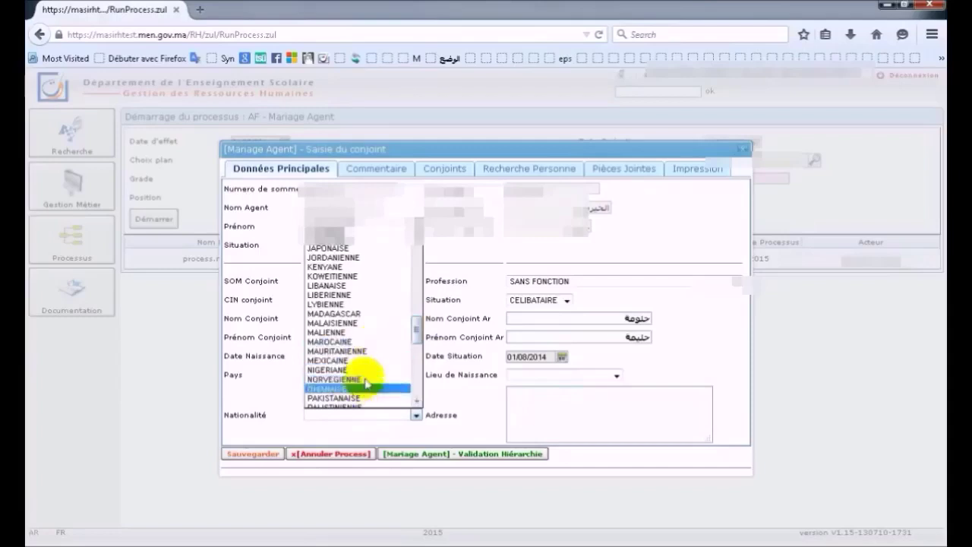
{"action": "left_click", "coordinate": [371, 341]}
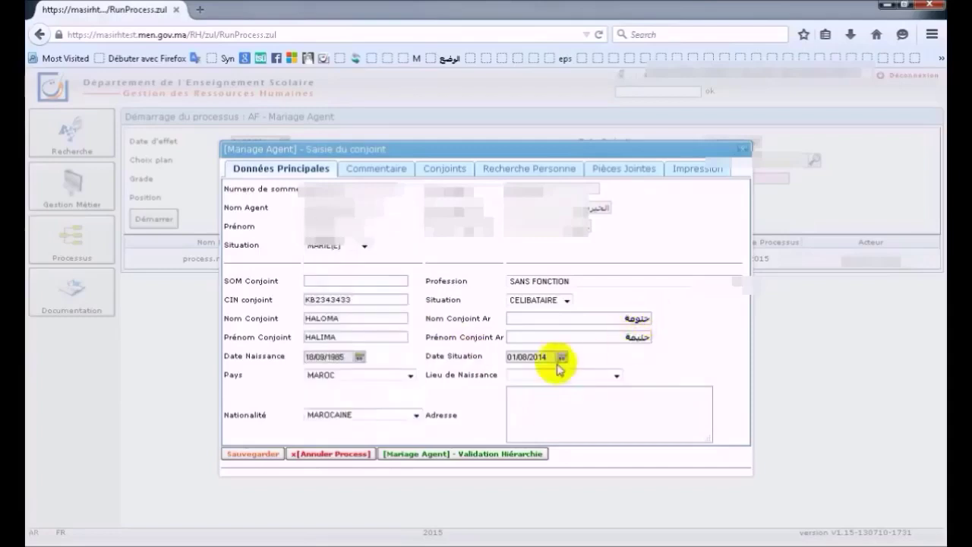
{"action": "left_click", "coordinate": [620, 374]}
{"action": "left_click", "coordinate": [575, 390]}
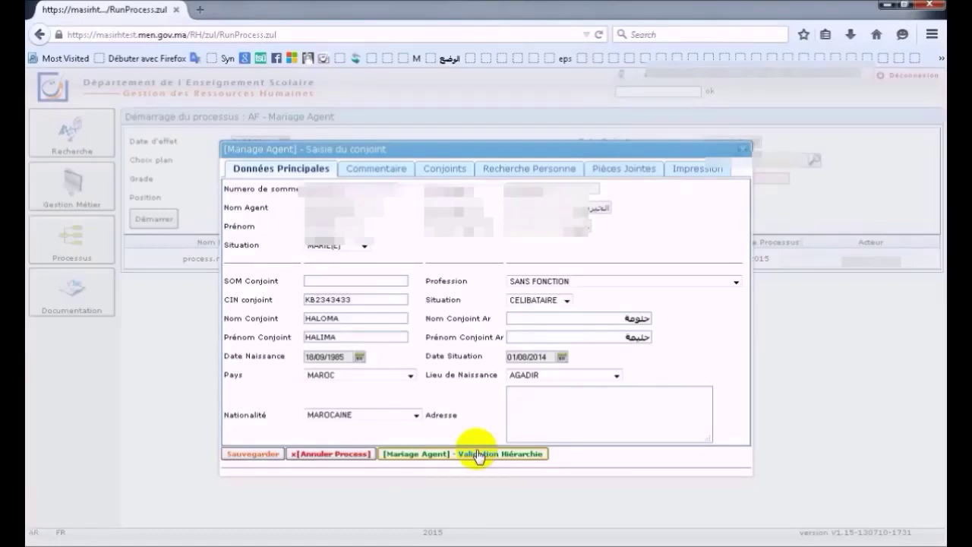
- Attempt to save the spouse form, which is rejected with a 'CIN Incorrect' error
{"action": "left_click", "coordinate": [250, 456]}
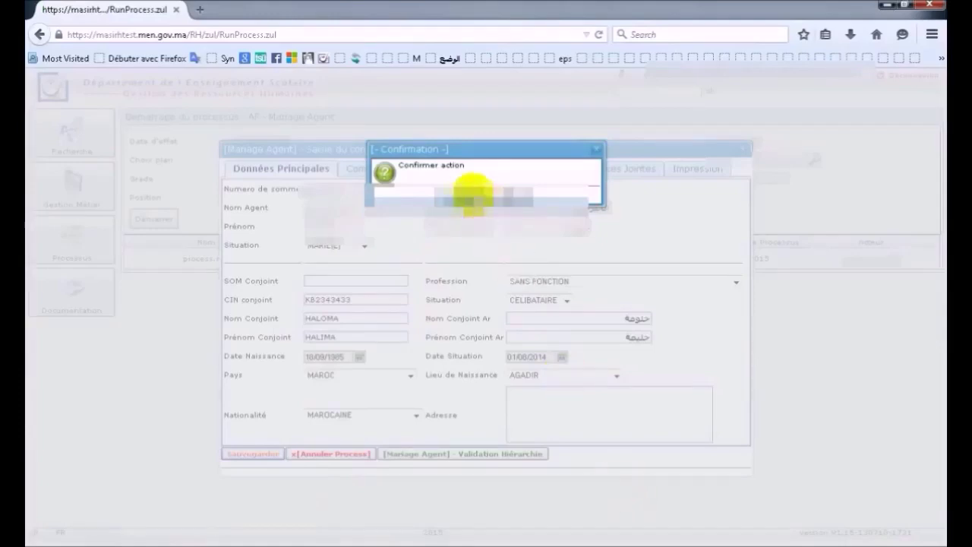
{"action": "left_click", "coordinate": [471, 194]}
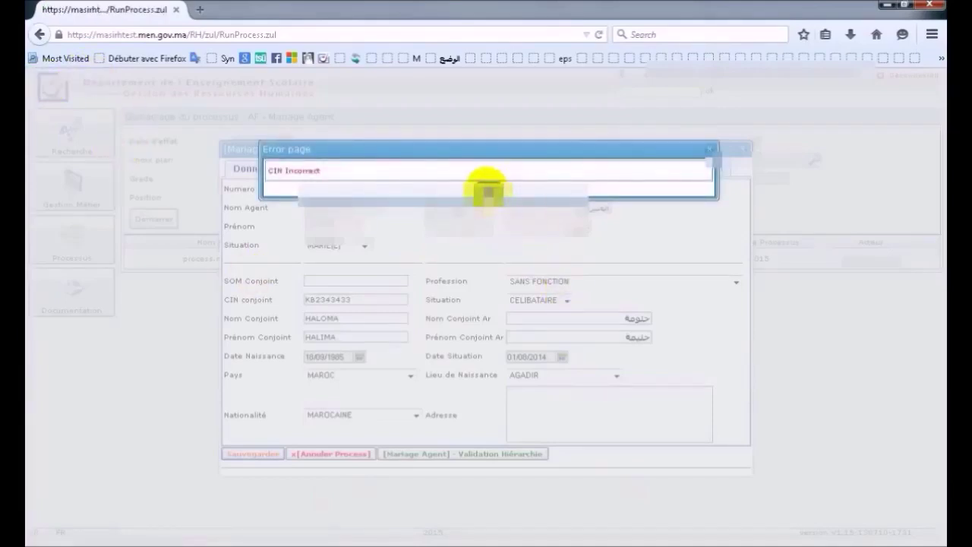
{"action": "left_click", "coordinate": [488, 191]}
- Replace the rejected CIN conjoint value with a corrected CIN number
{"action": "left_click_drag", "start_coordinate": [366, 299], "coordinate": [305, 298]}
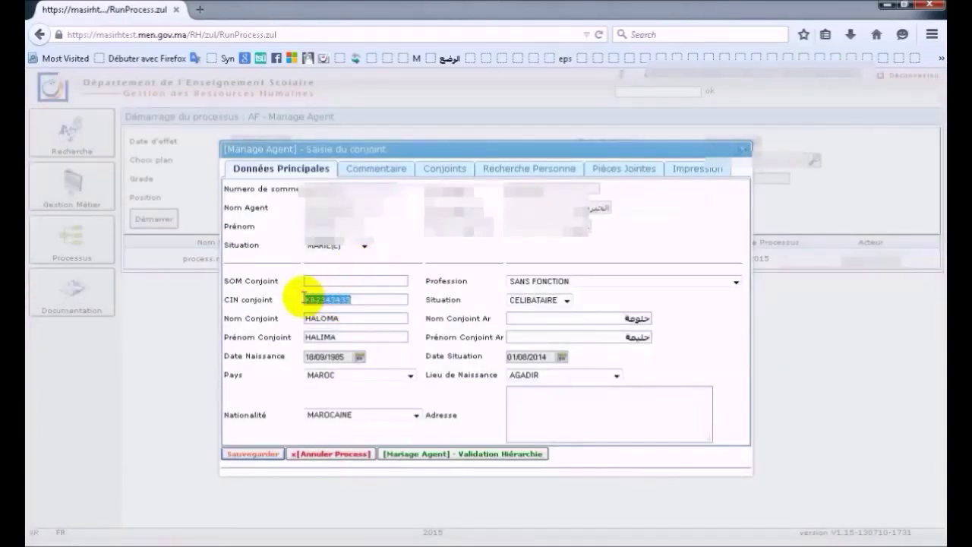
{"action": "key", "text": "BackSpace"}
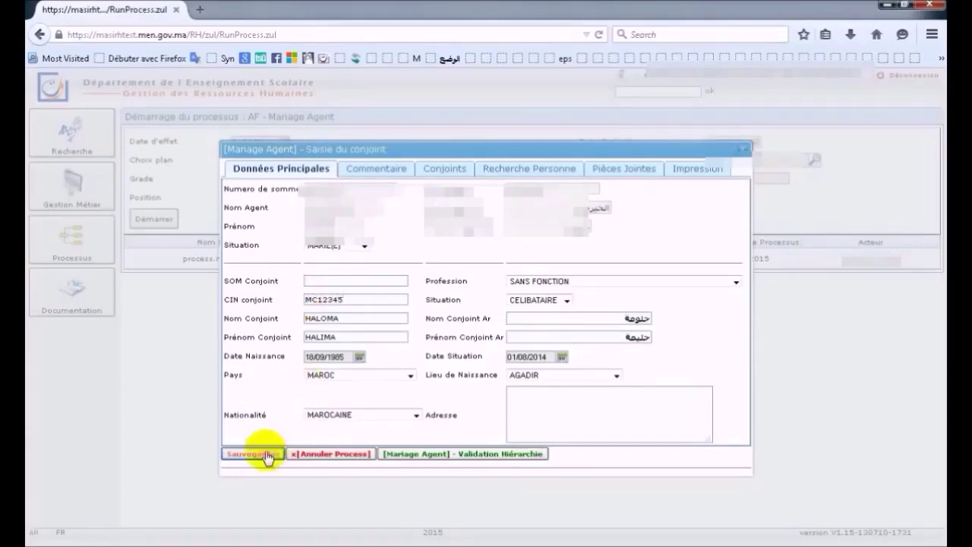
- Save the spouse form with the corrected CIN and acknowledge the 'Traitement effectué' message
{"action": "left_click", "coordinate": [265, 455]}
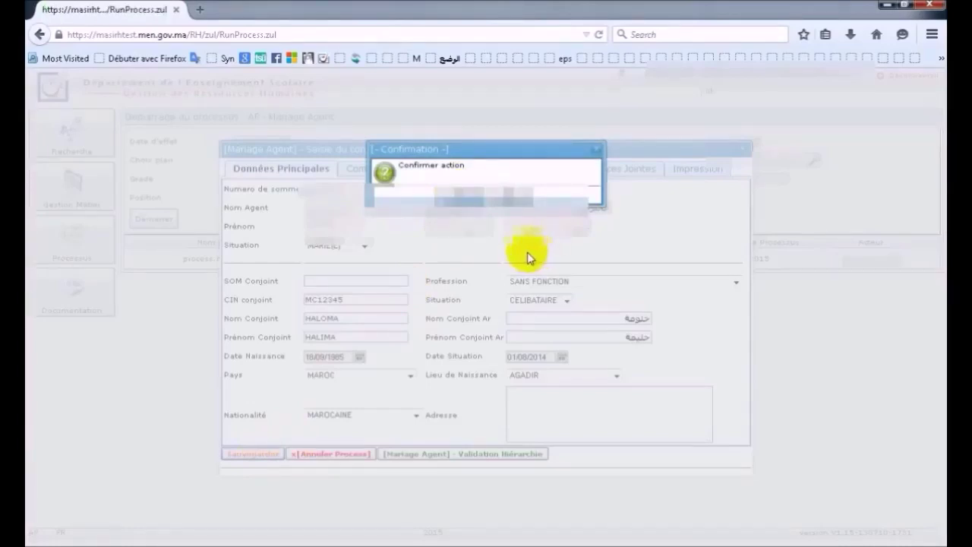
{"action": "left_click", "coordinate": [456, 193]}
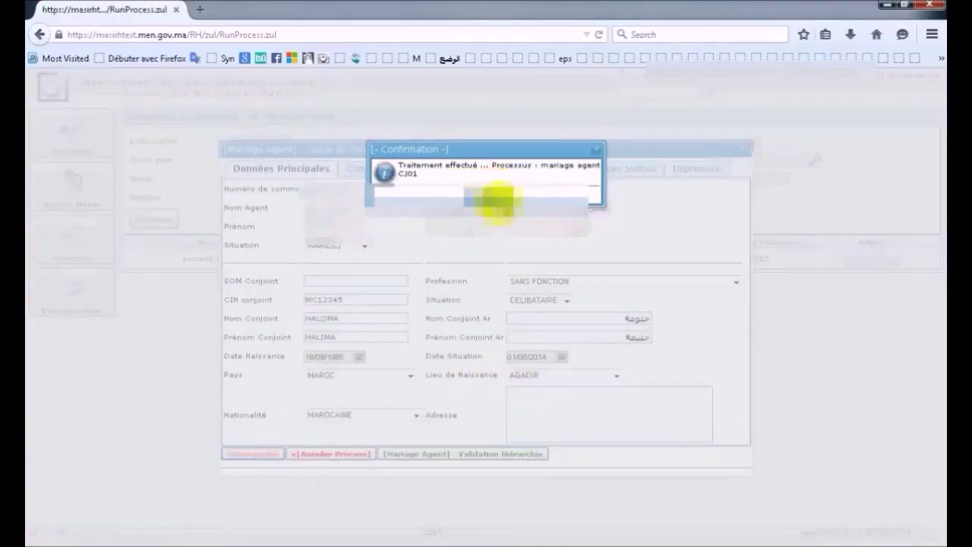
{"action": "left_click", "coordinate": [488, 196]}
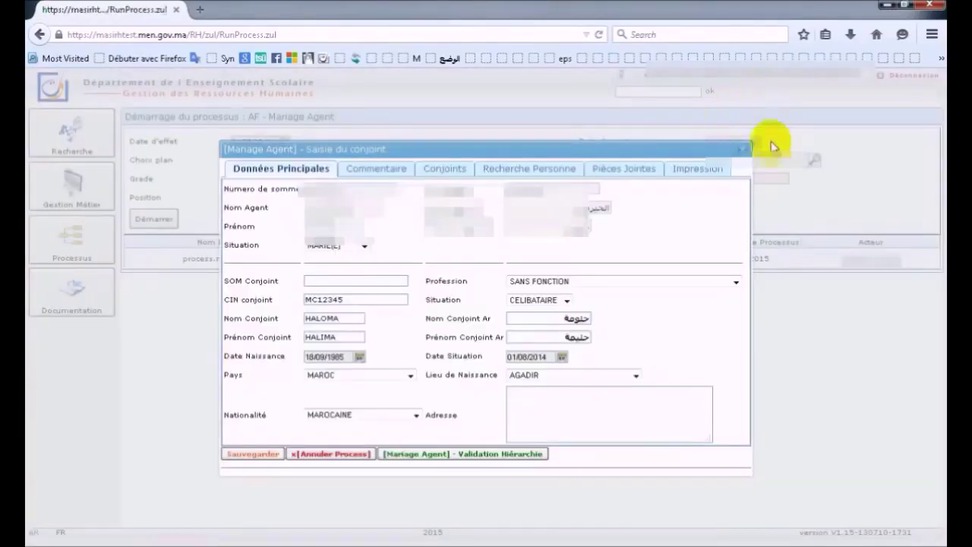
- Go back to the home dashboard and reopen the '[Mariage Agent] - Saisie du conjoint' task
{"action": "left_click", "coordinate": [741, 149]}
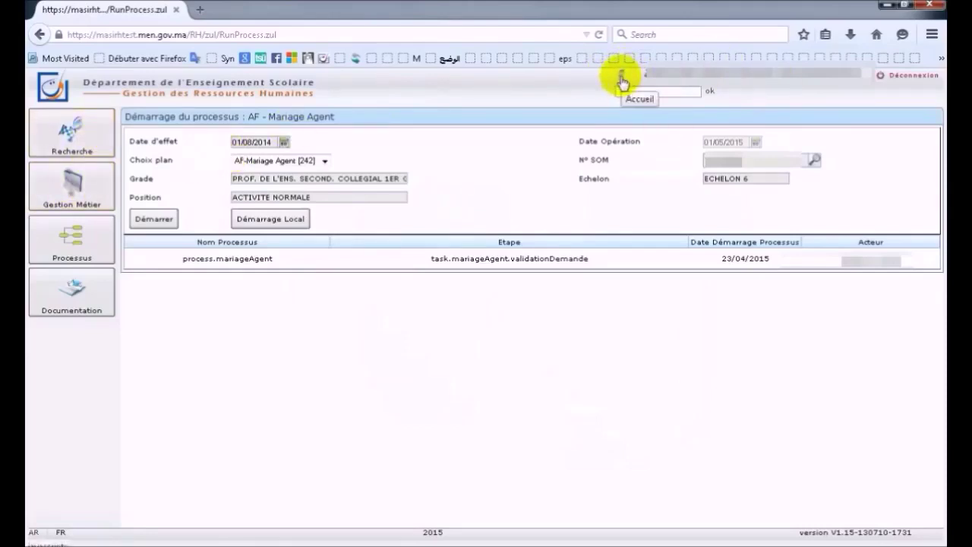
{"action": "left_click", "coordinate": [621, 79]}
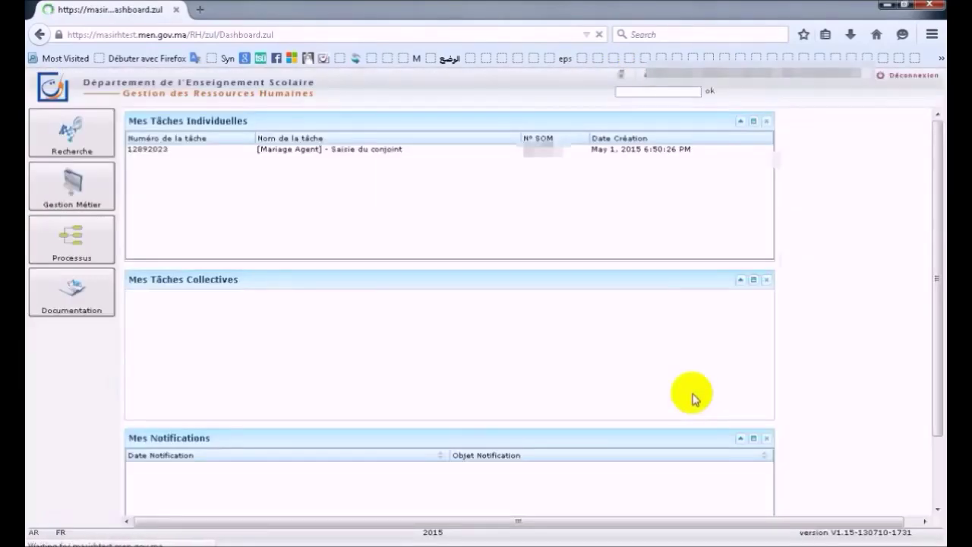
{"action": "left_click", "coordinate": [325, 155]}
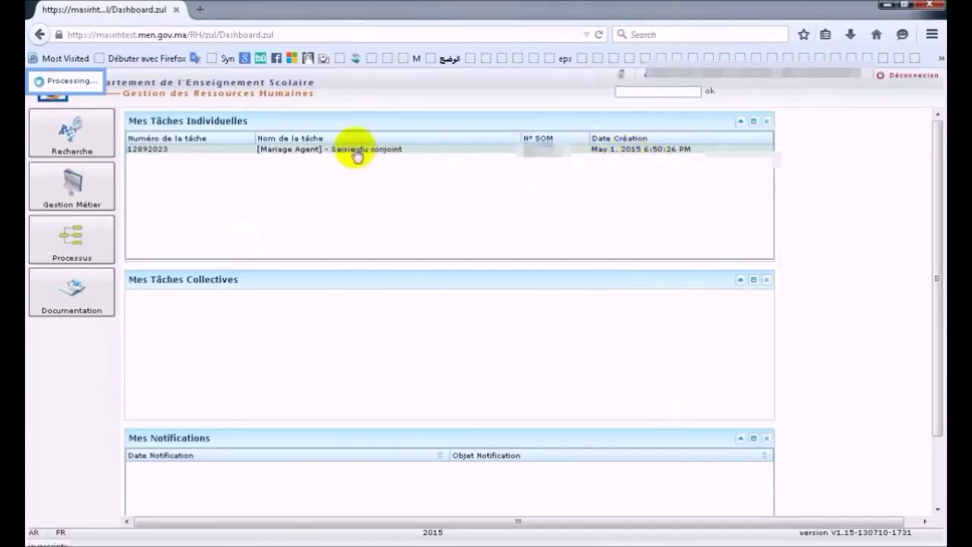
{"action": "left_click", "coordinate": [357, 156]}
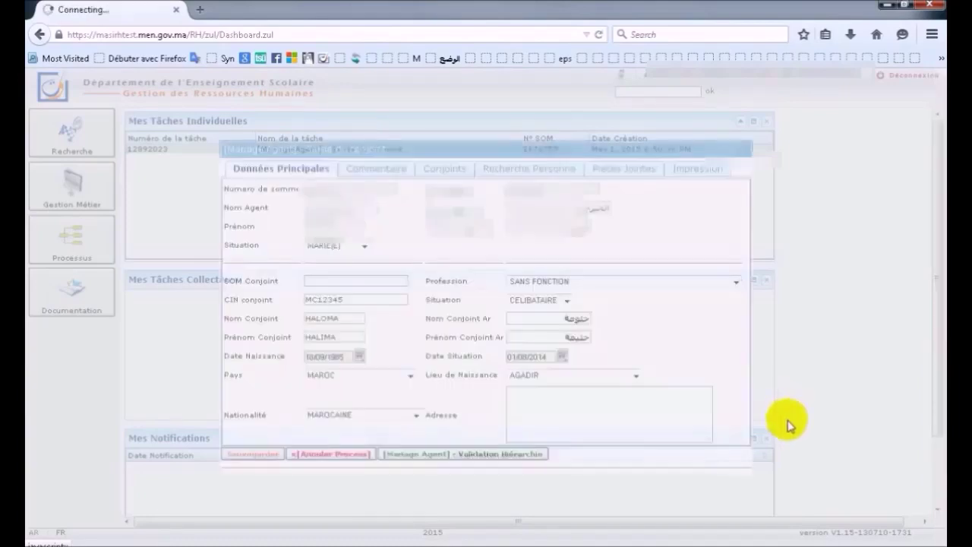